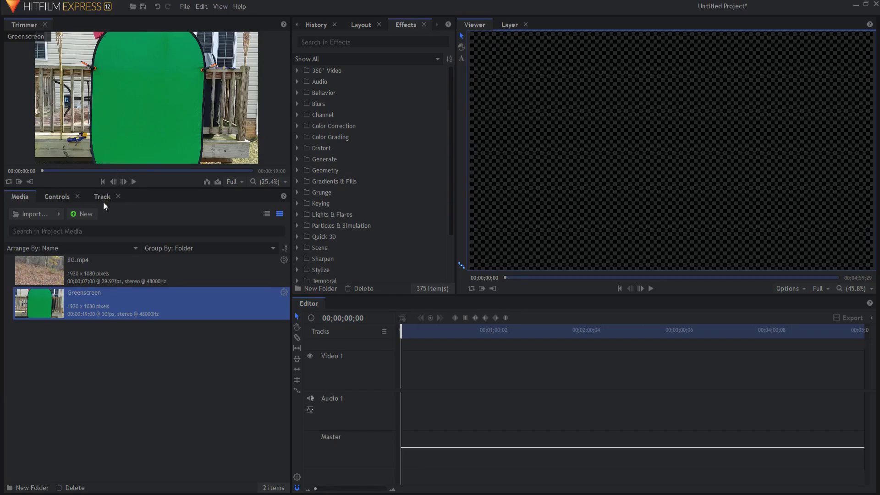
- Open the Media panel's list of new items to create
left_click(85, 215)
- Create a new 5-second composite shot named 'GS Composite'
left_click(106, 224)
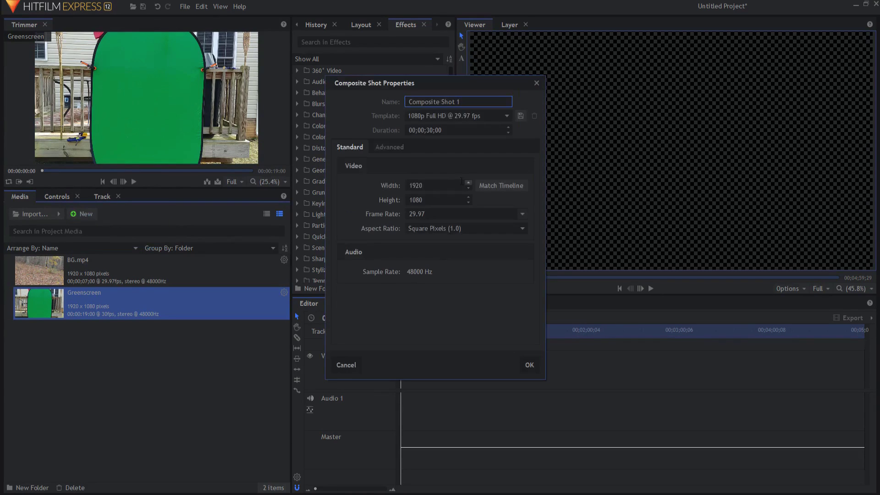
double_click(429, 130)
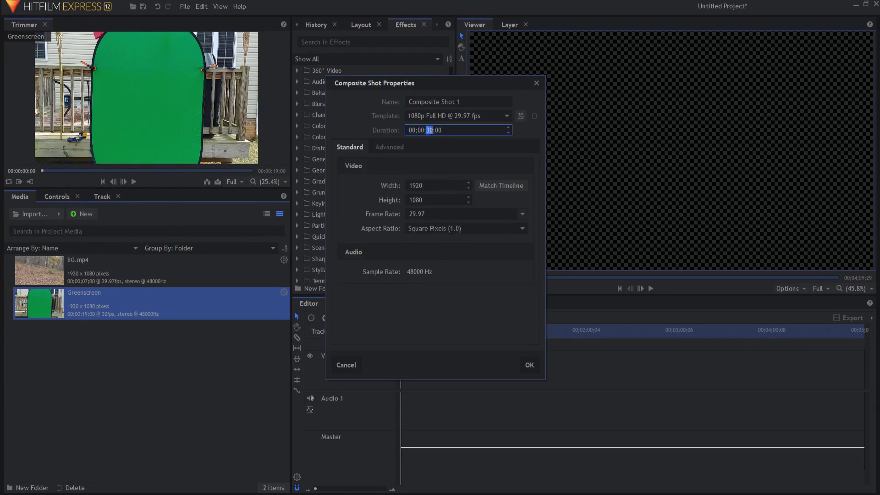
left_click_drag(485, 103, 392, 99)
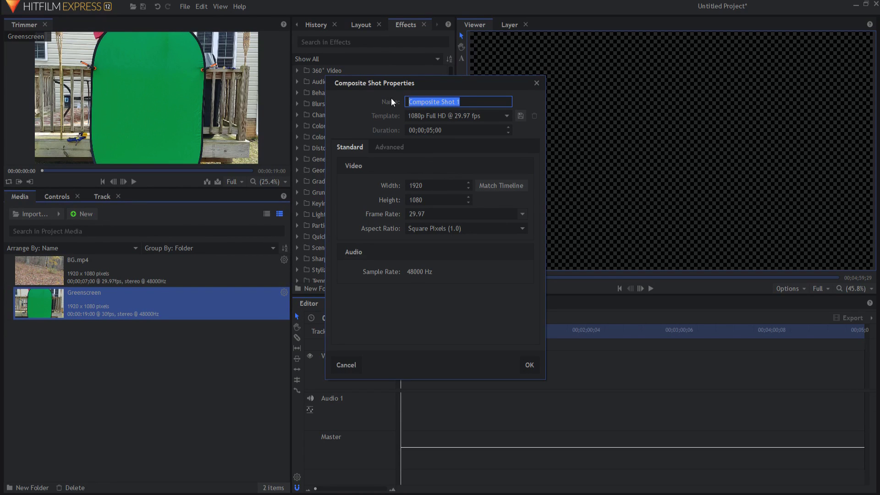
type("GS Composite")
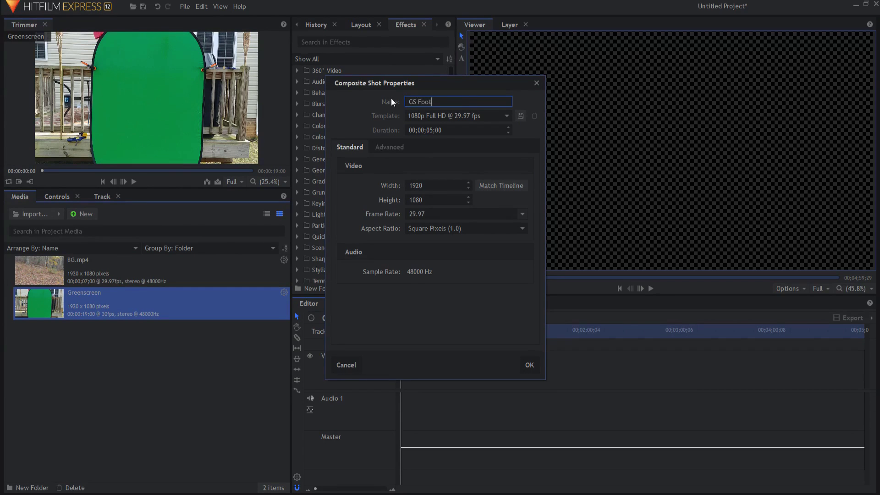
key("Return")
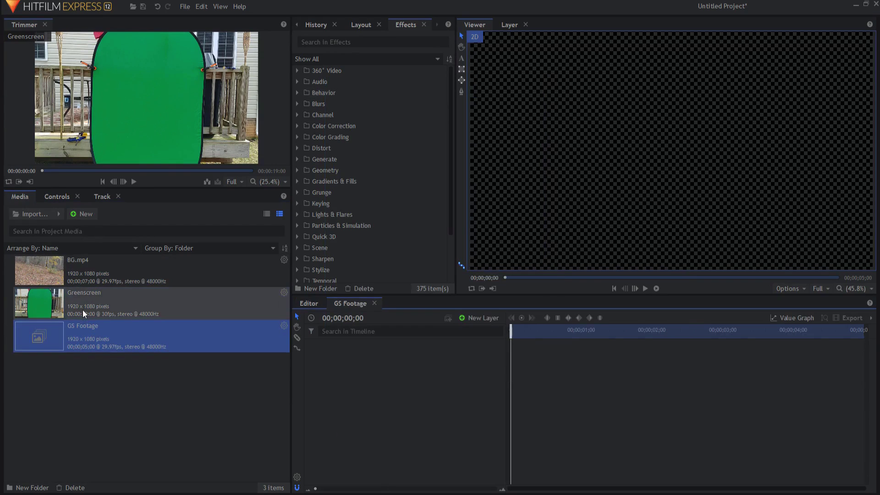
- Add the Greenscreen clip to the new shot's timeline and scrub through the footage
left_click_drag(757, 346, 226, 321)
mouse_move(511, 331)
left_mouse_down()
mouse_move(834, 333)
mouse_move(510, 332)
left_mouse_up()
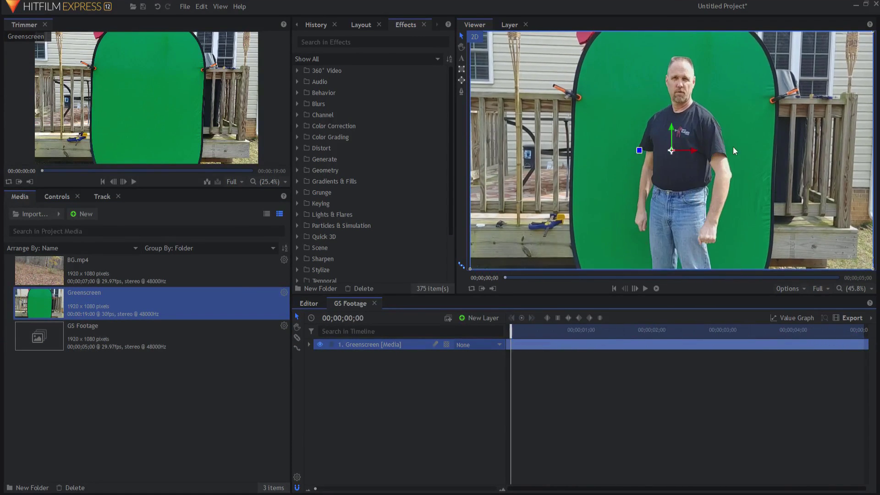
scroll(750, 120, "down", 1)
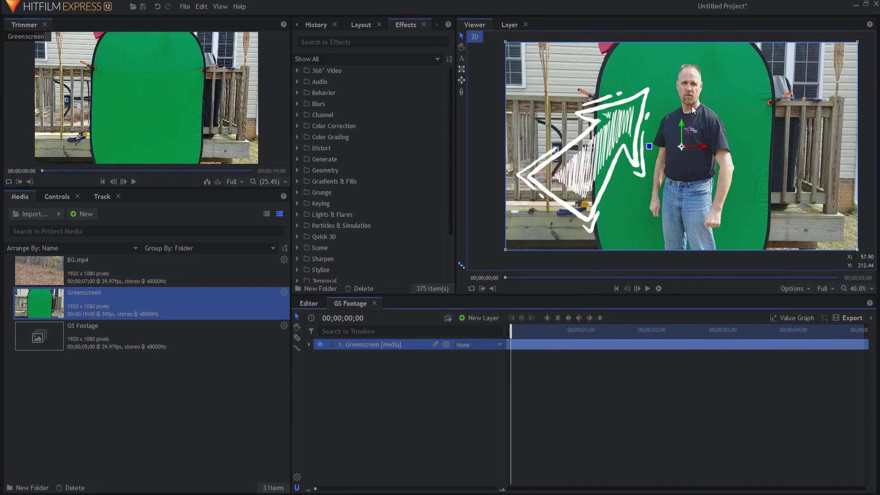
scroll(691, 106, "down", 1)
- Draw a six-point mask around the green backdrop on the Greenscreen layer
left_click(462, 92)
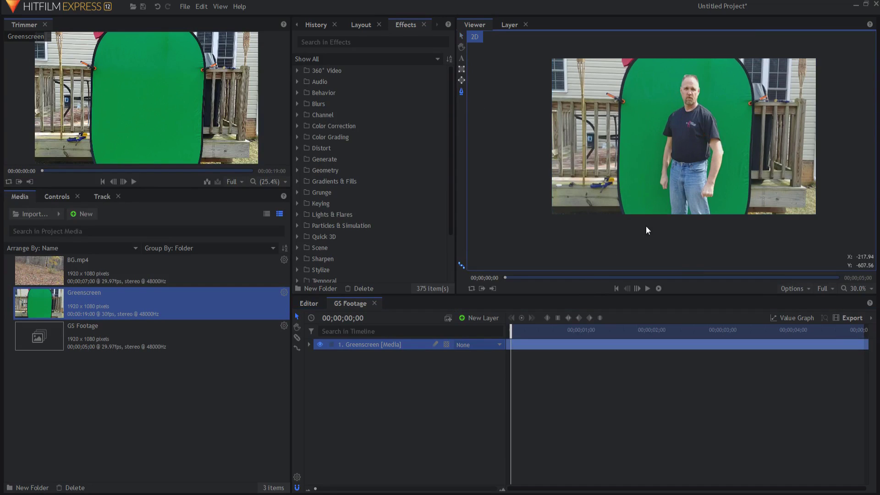
left_click(634, 227)
left_click(623, 138)
left_click(648, 51)
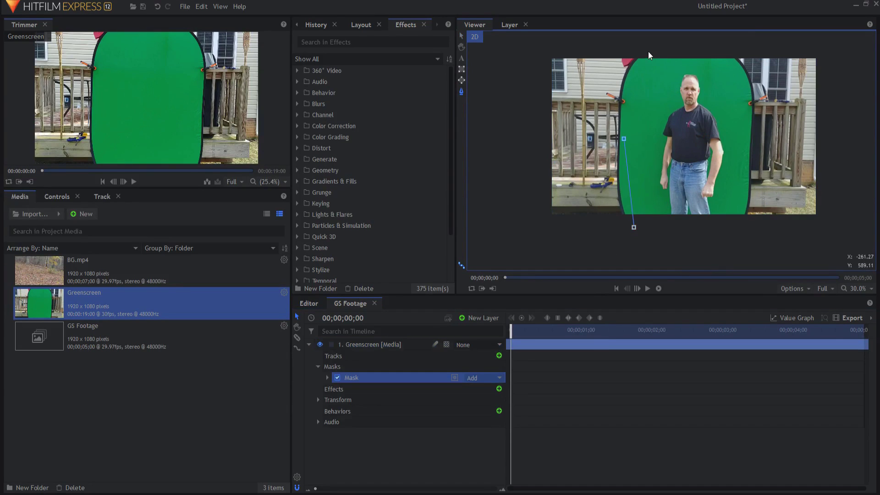
left_click(726, 49)
left_click(742, 121)
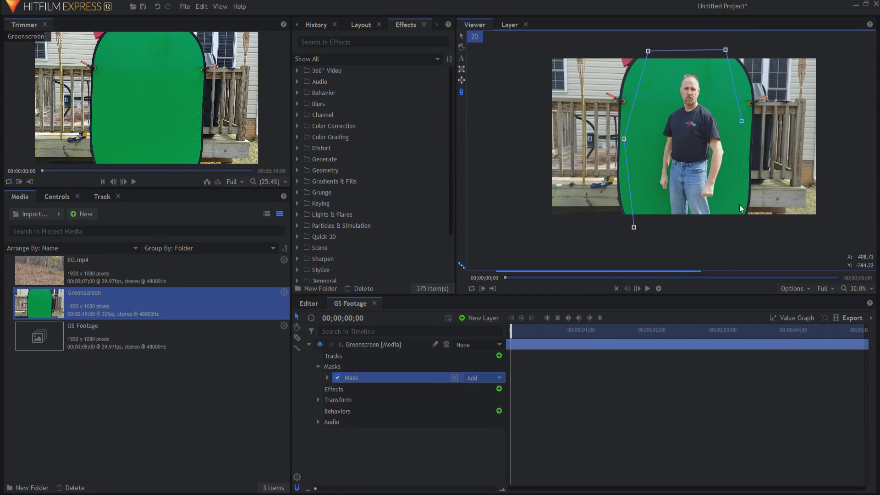
left_click(734, 229)
left_click(633, 227)
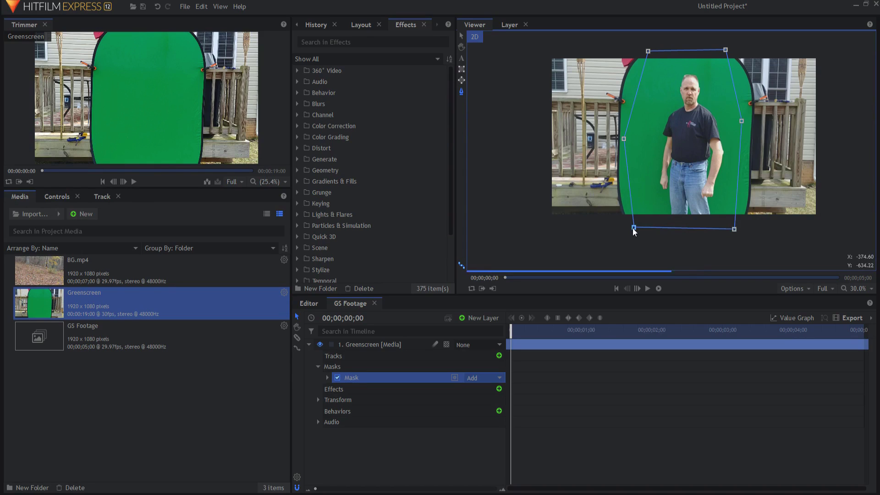
- Apply the Greenscreen Key preset to the layer with Min set to 0.93
left_click(319, 42)
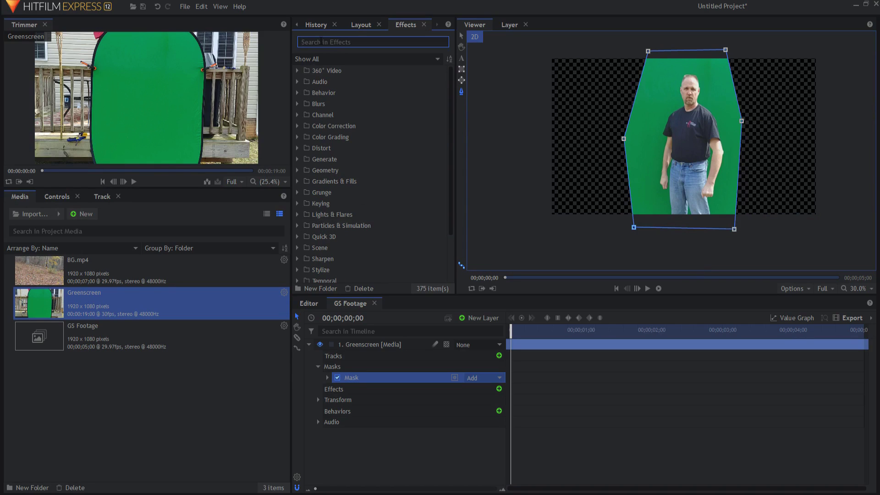
type("green")
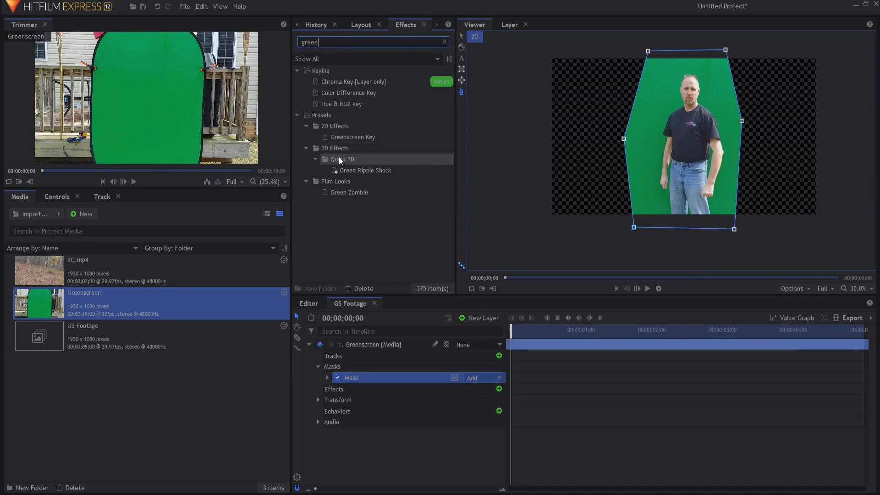
left_click_drag(348, 138, 332, 409)
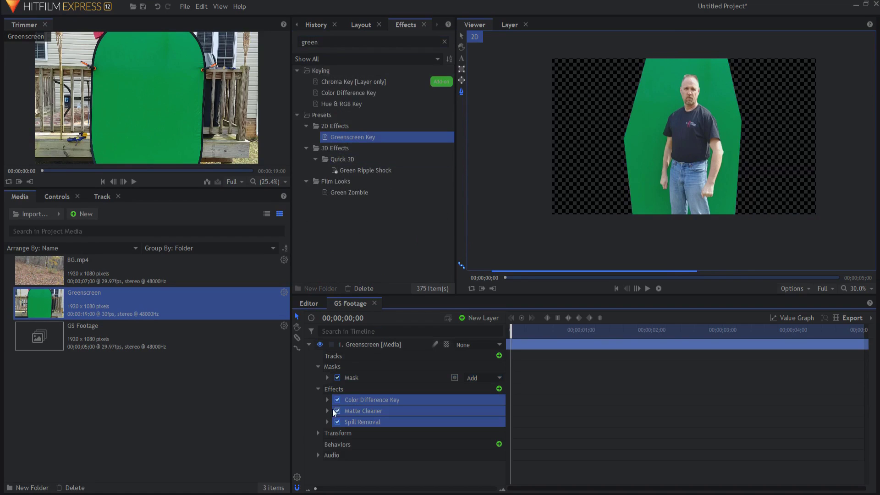
left_click(328, 400)
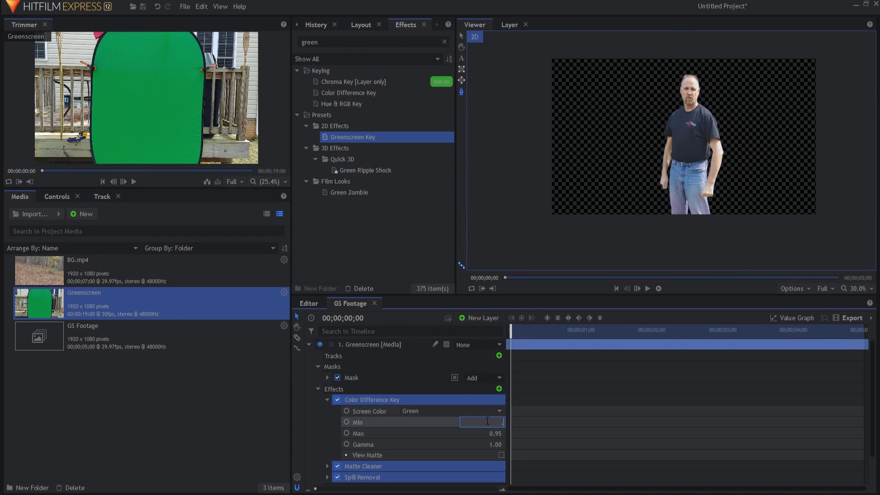
key("Return")
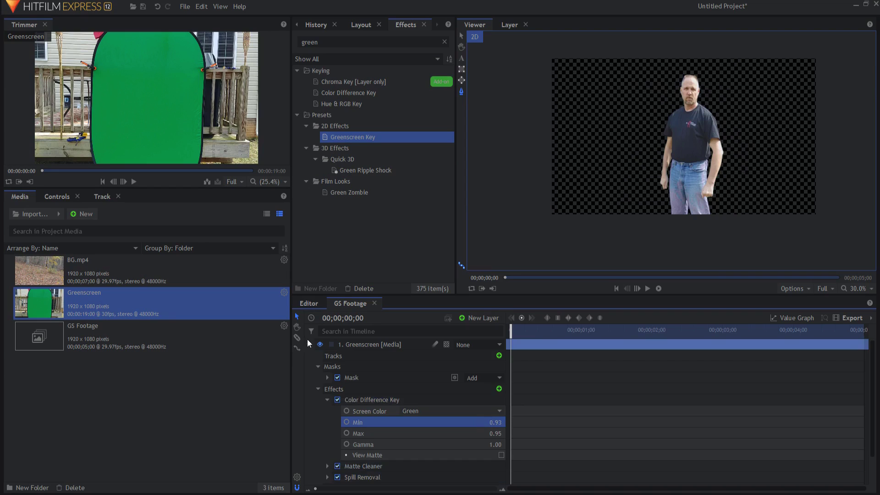
left_click(308, 344)
left_click(379, 364)
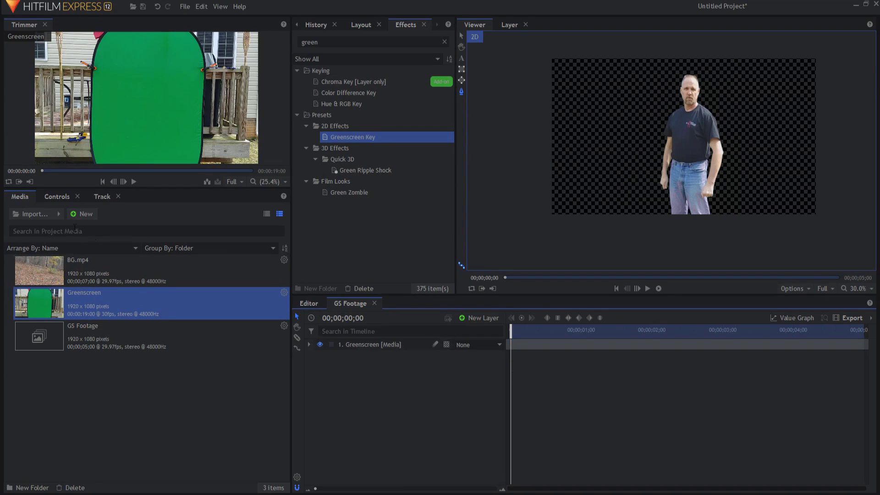
- Create a new composite shot named 'Final'
left_click(90, 213)
left_click(106, 230)
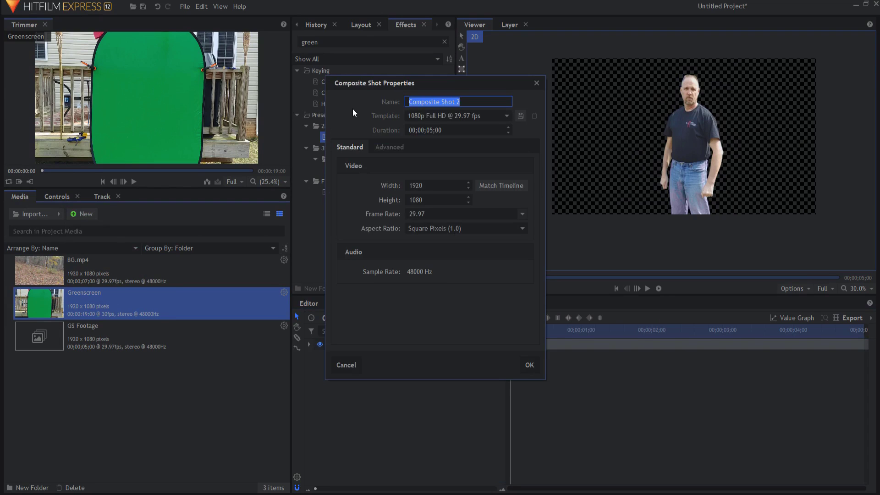
type("Final")
key("Return")
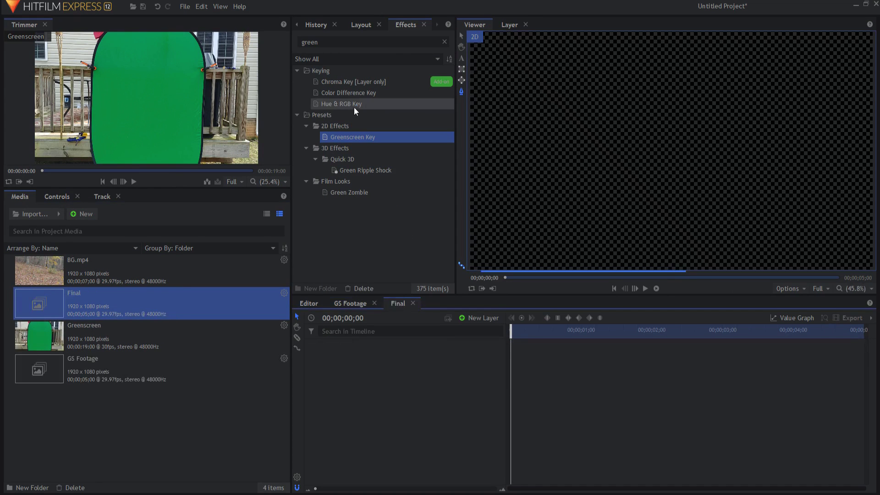
- Stack GS Footage over the BG.mp4 forest clip in Final and preview the result
left_click_drag(57, 269, 393, 384)
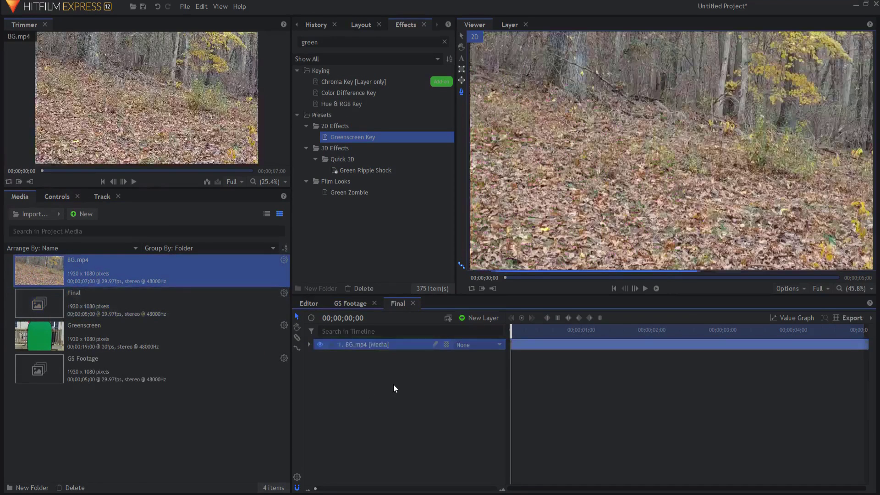
left_click(644, 289)
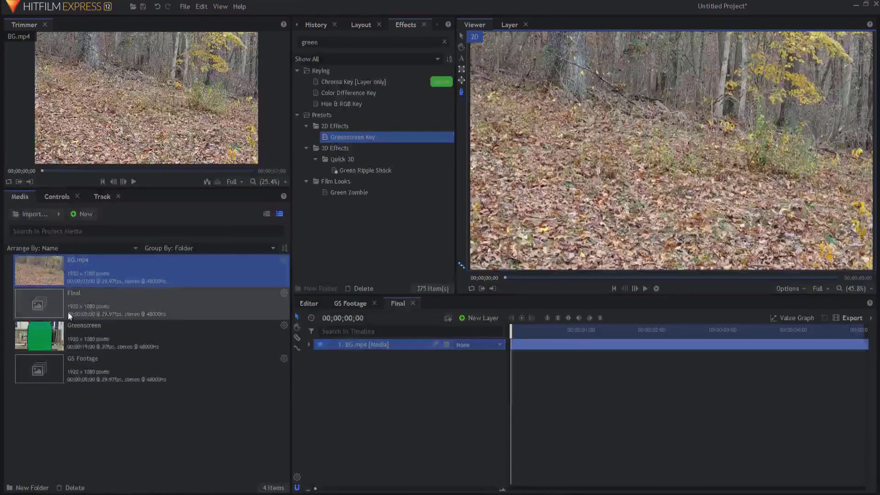
left_click_drag(73, 361, 388, 345)
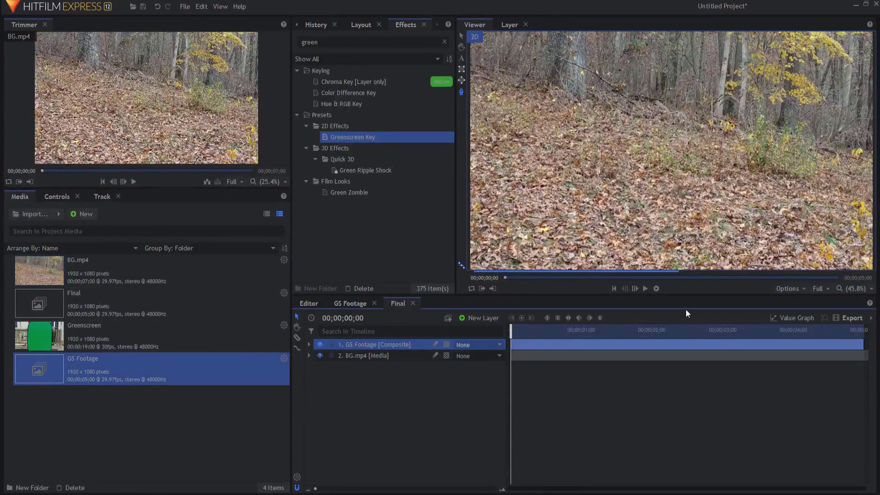
left_click(645, 289)
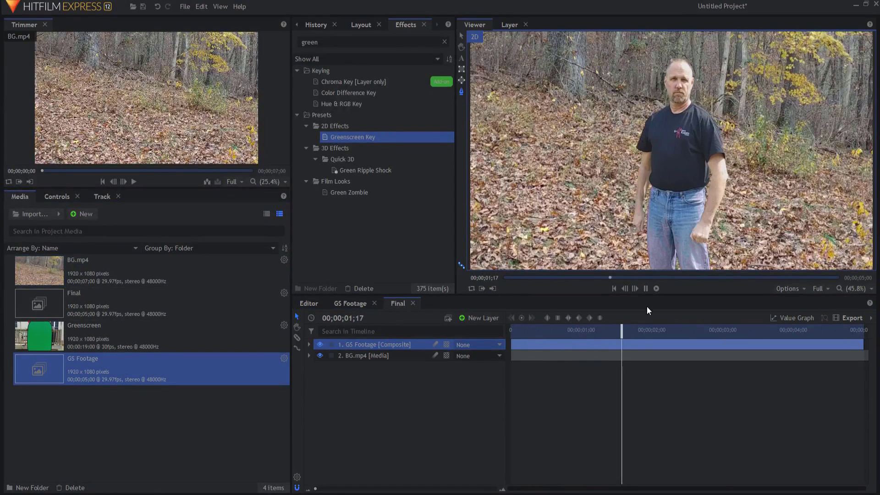
left_click(614, 288)
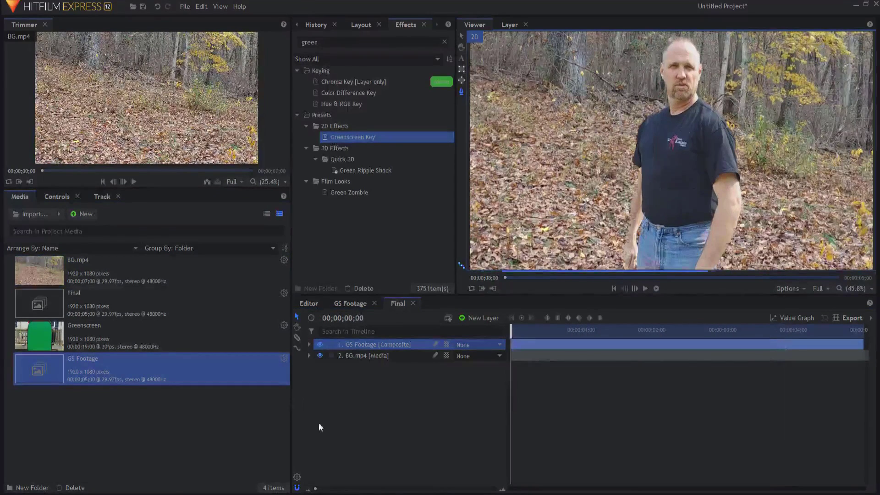
left_click(375, 356)
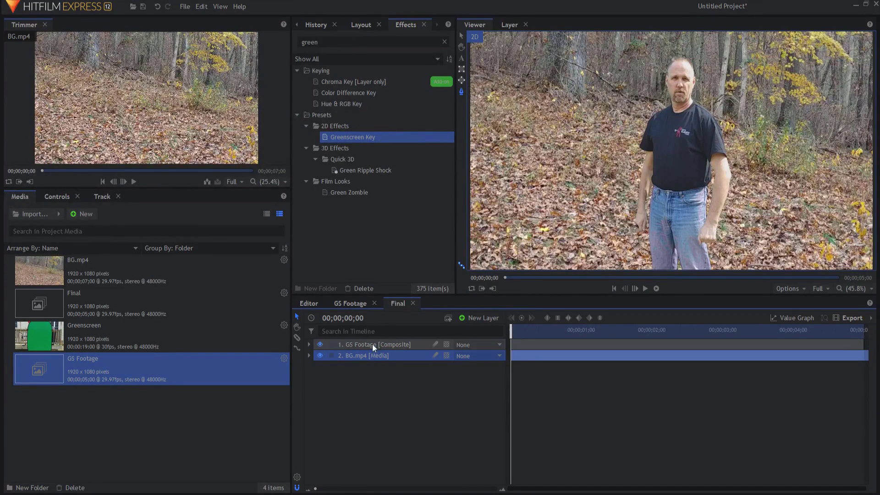
- Set the BG.mp4 layer's Transform Scale to 105%
left_click(310, 355)
left_click(319, 399)
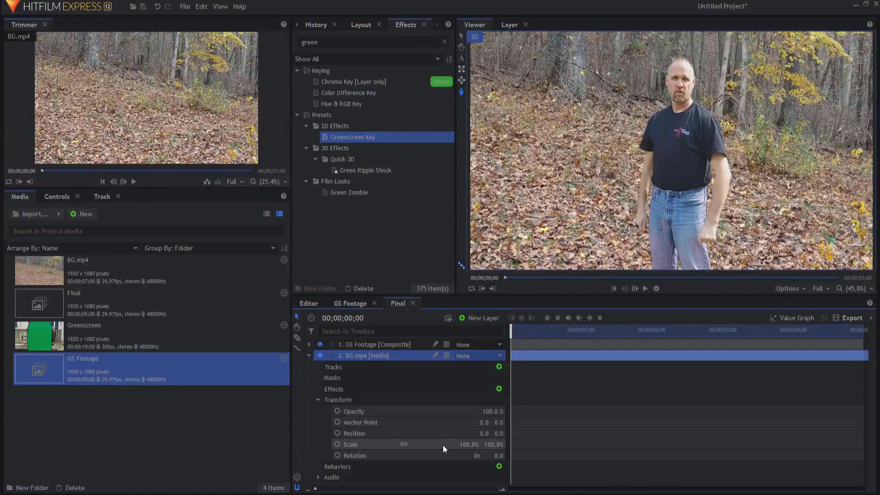
left_click(473, 445)
type("105")
key("Return")
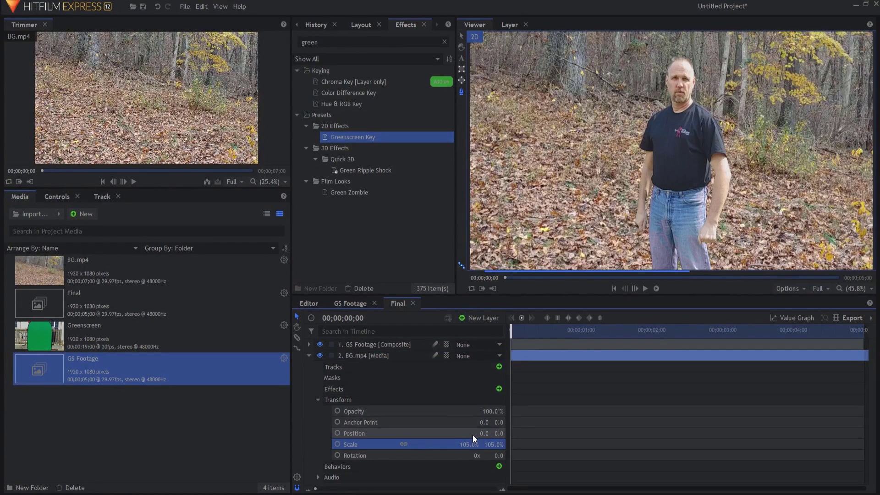
left_click(310, 356)
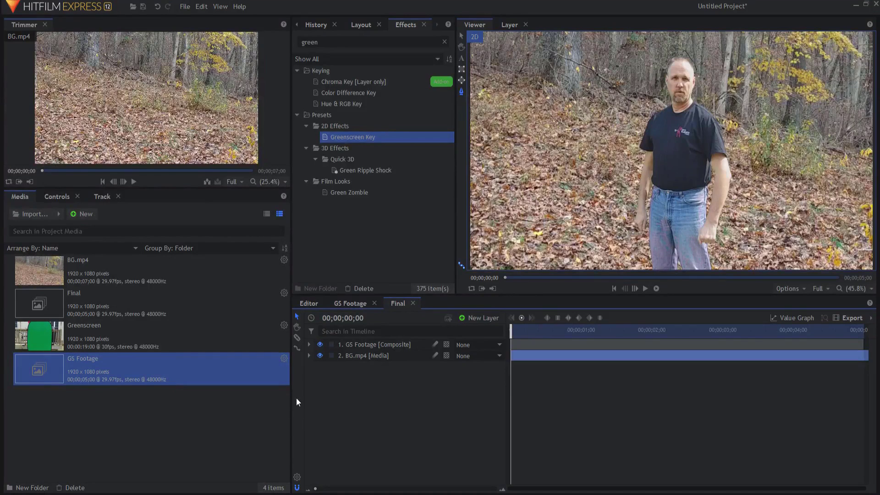
- Duplicate the GS Footage layer and rename the copy 'Mask'
left_click(352, 346)
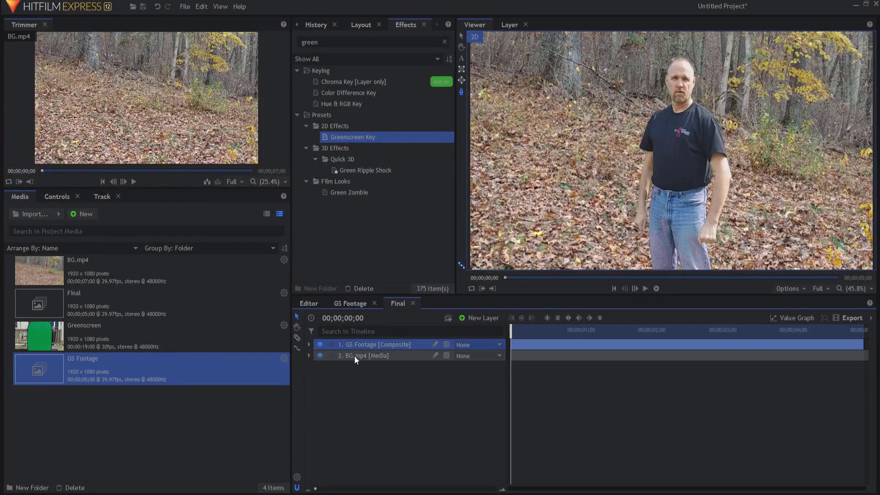
key("ctrl+d")
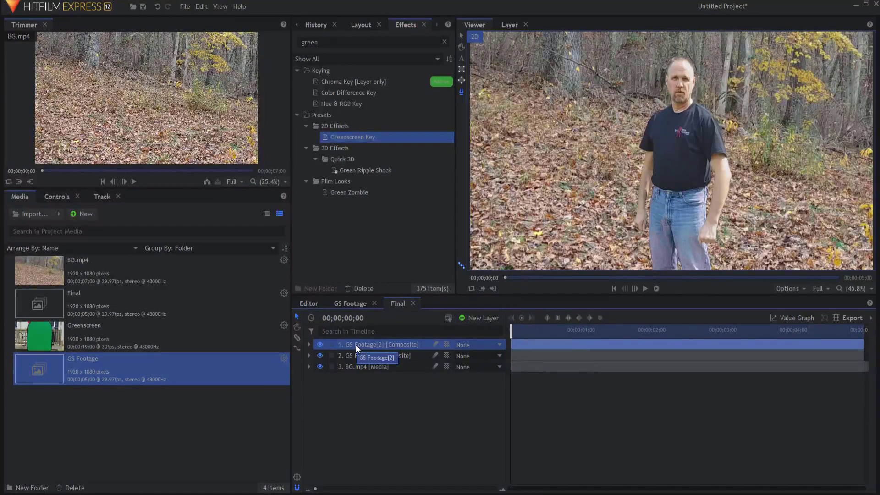
double_click(356, 345)
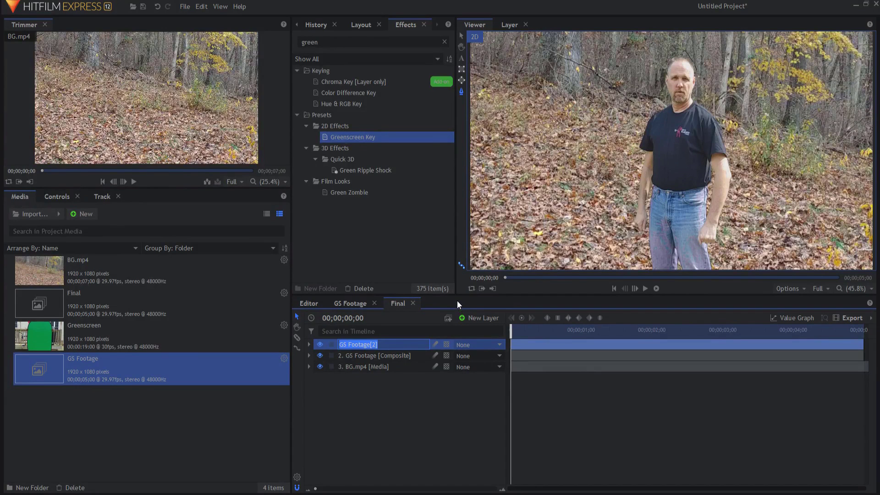
type("Mask")
key("Return")
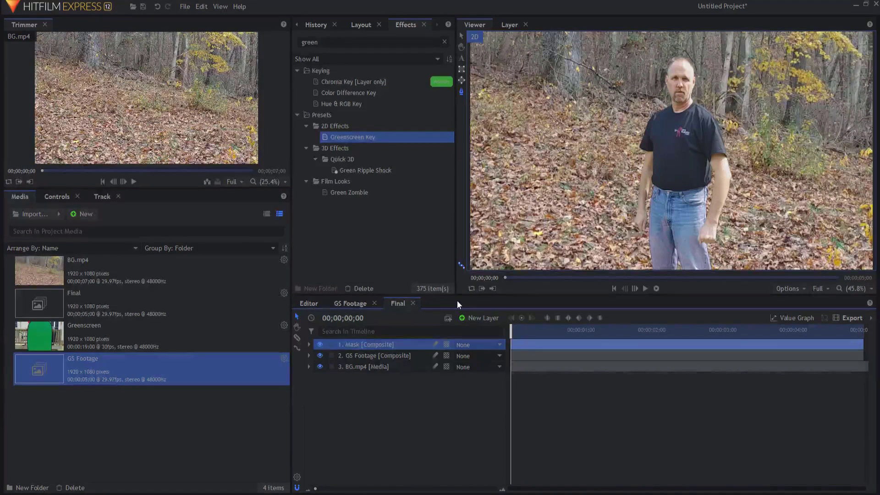
- Hide Mask, move it below GS Footage, and park the playhead at 01;16
left_click(320, 343)
mouse_move(358, 346)
left_mouse_down()
mouse_move(361, 364)
mouse_move(358, 356)
left_mouse_up()
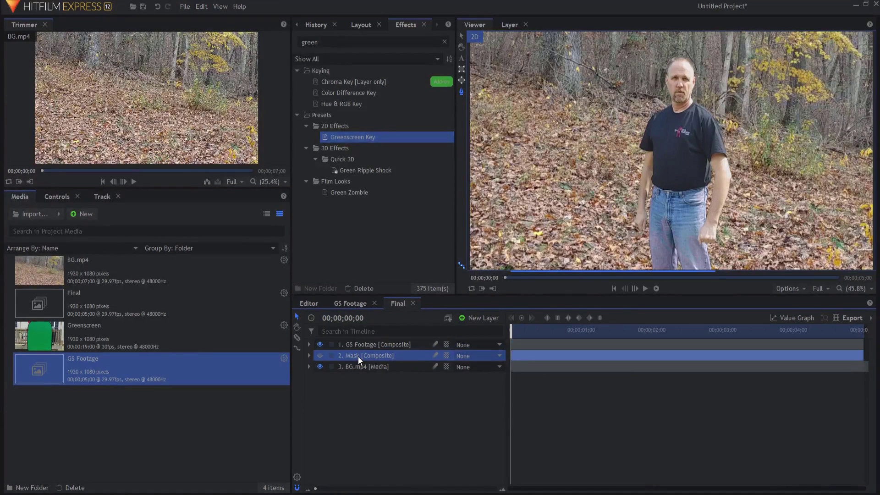
left_click_drag(513, 330, 631, 321)
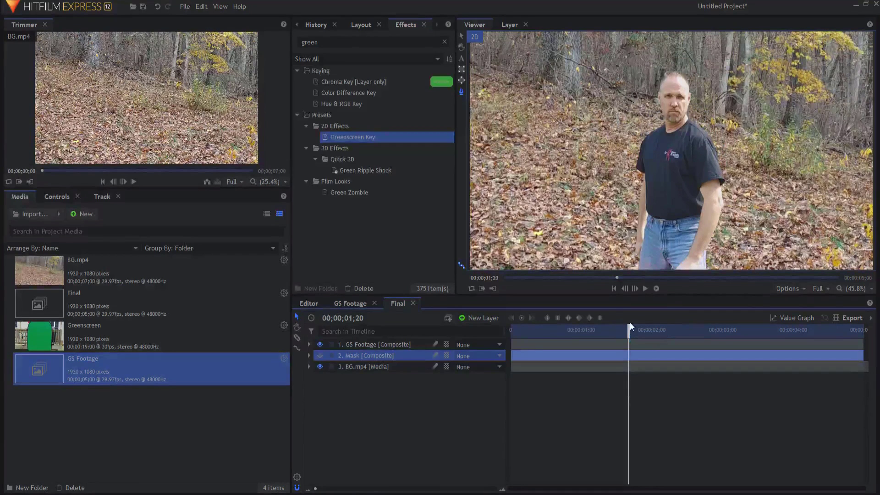
left_click_drag(628, 328, 617, 334)
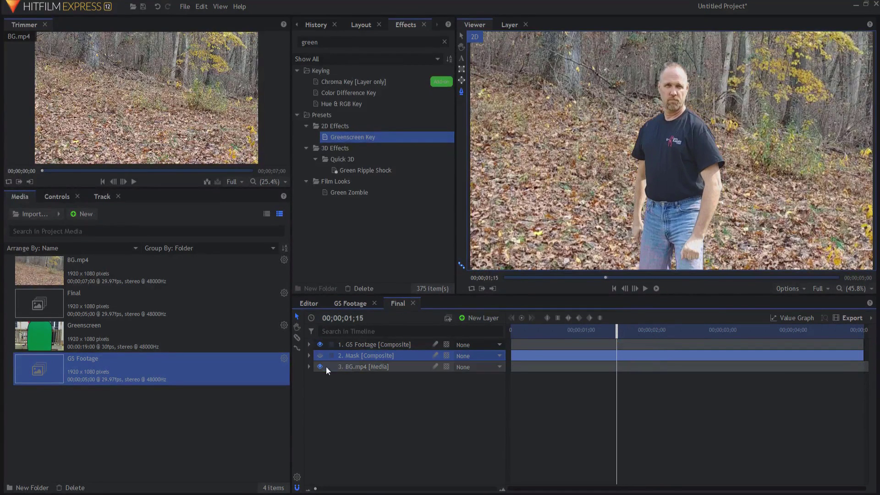
- Keyframe Mask's horizontal scale from 0% at 01;15 to 100% at 01;22
left_click(307, 356)
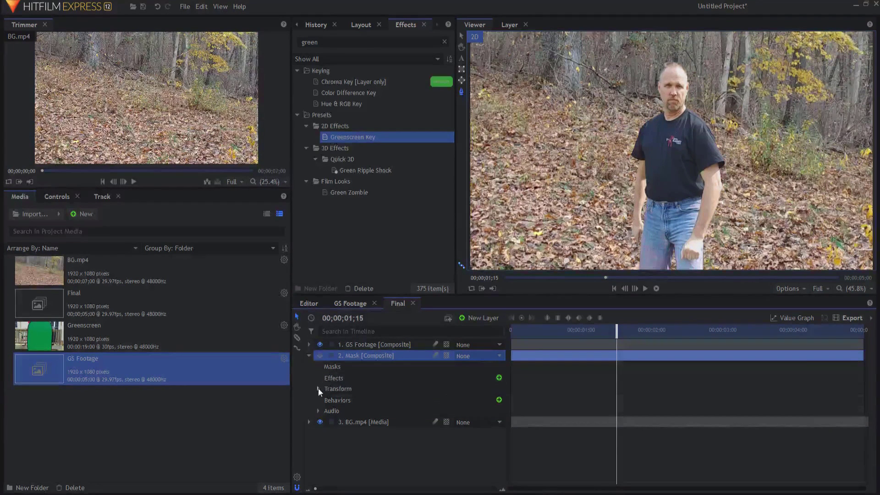
left_click(318, 388)
left_click(338, 423)
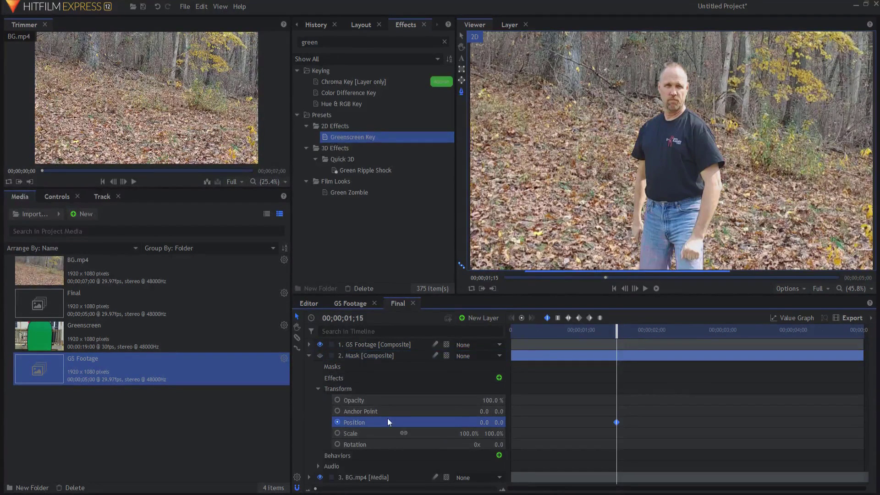
left_click(337, 433)
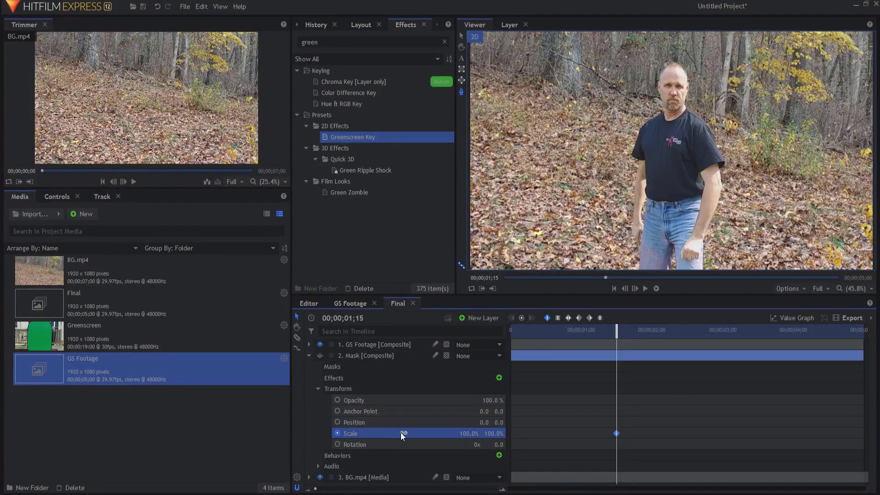
left_click(470, 433)
key("Return")
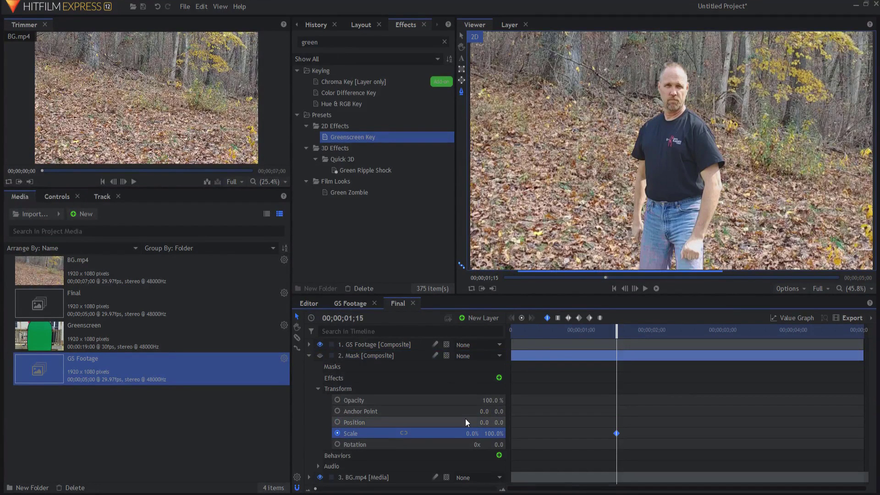
key("space")
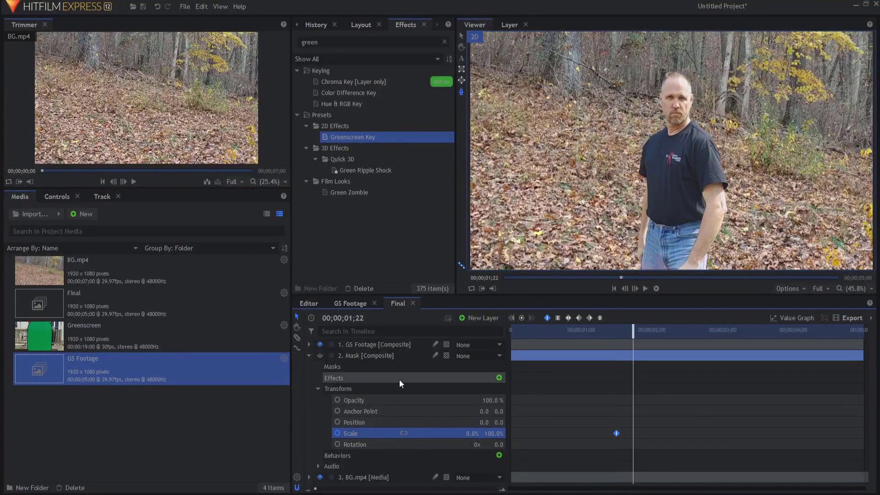
left_click(469, 435)
type("100")
key("Return")
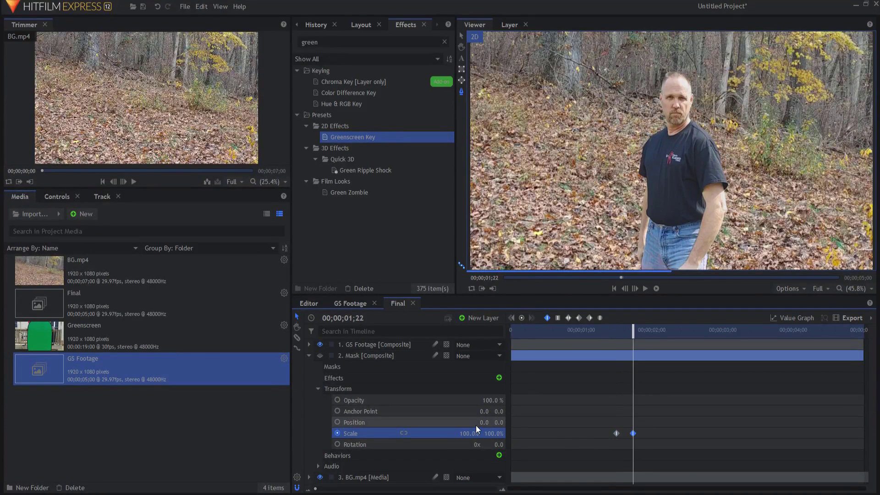
- Hide GS Footage and step frame by frame to preview the widening mask
key("Left")
key("Left")
key("Left")
key("Left")
key("Left")
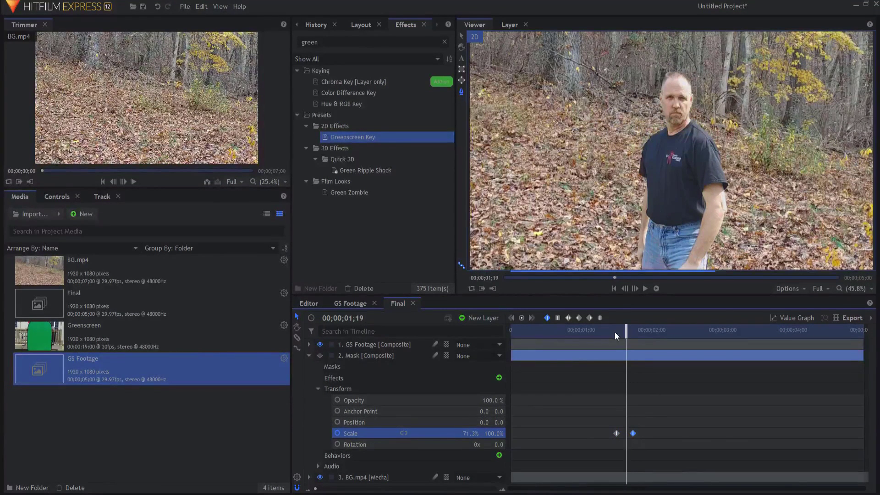
key("Left")
key("Left")
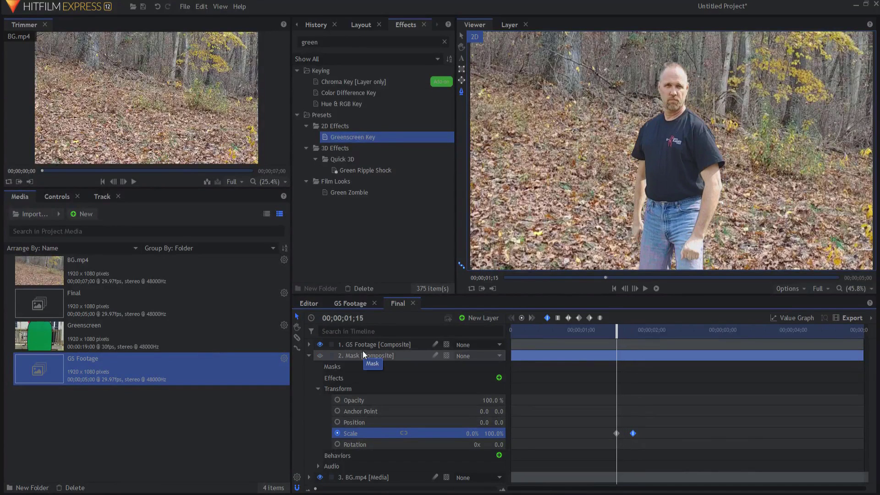
key("Right")
key("Right")
key("Right")
key("Right")
key("Right")
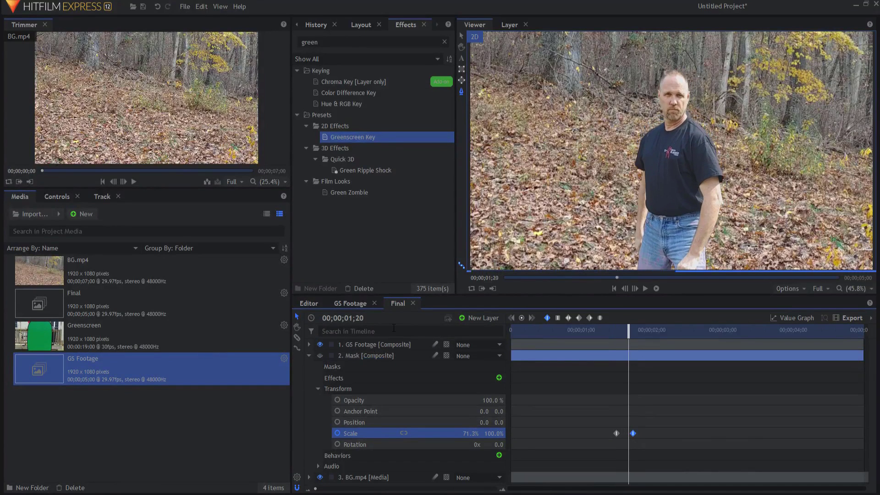
key("Right")
key("Right")
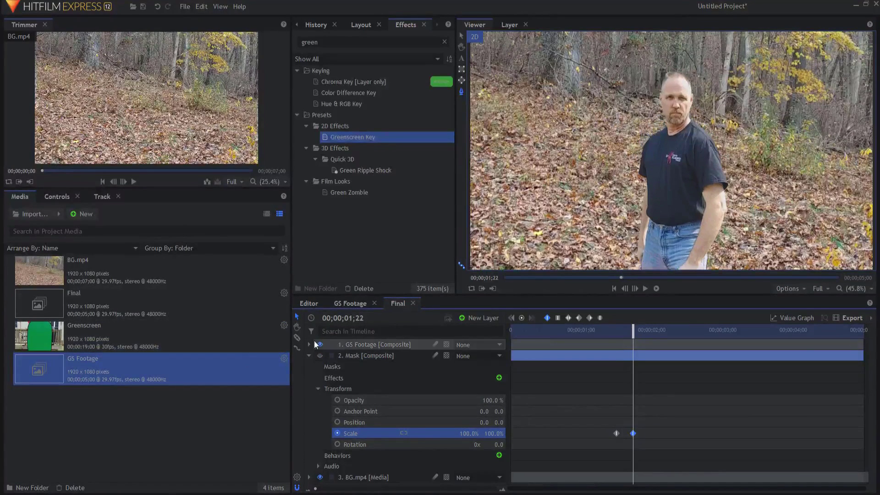
left_click(320, 344)
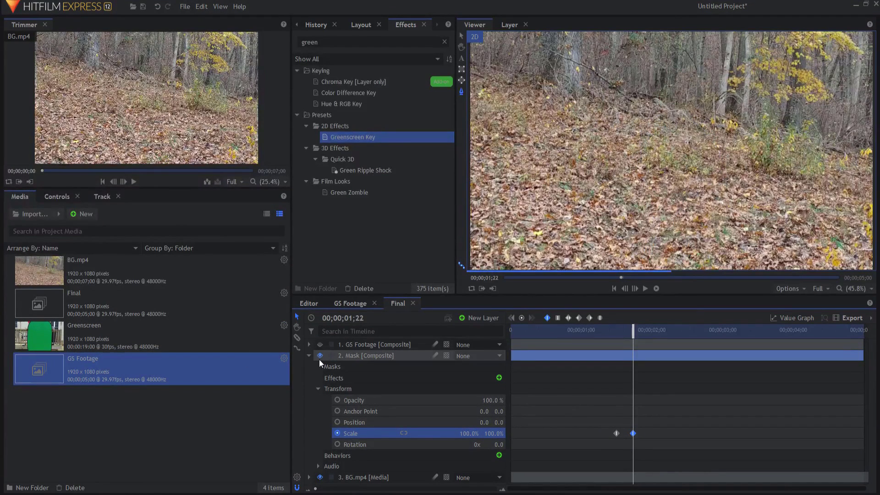
key("Left")
key("Left")
key("Left")
key("Left")
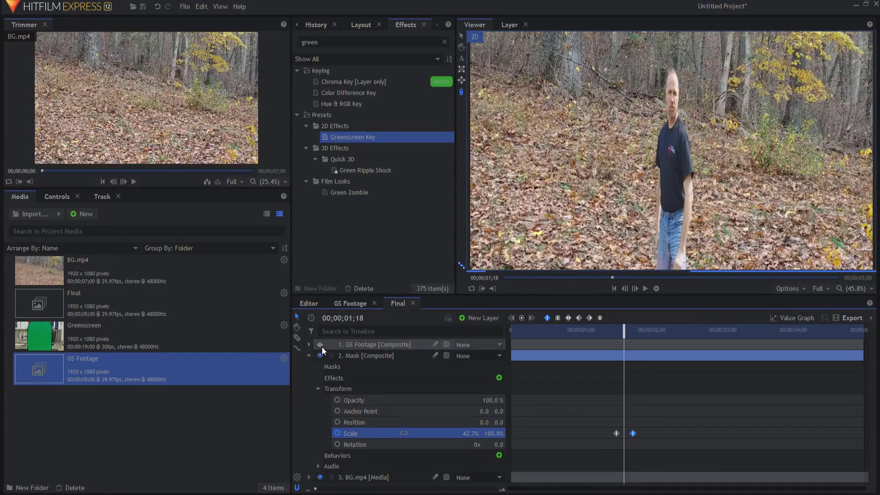
key("Left")
key("Left")
key("Left")
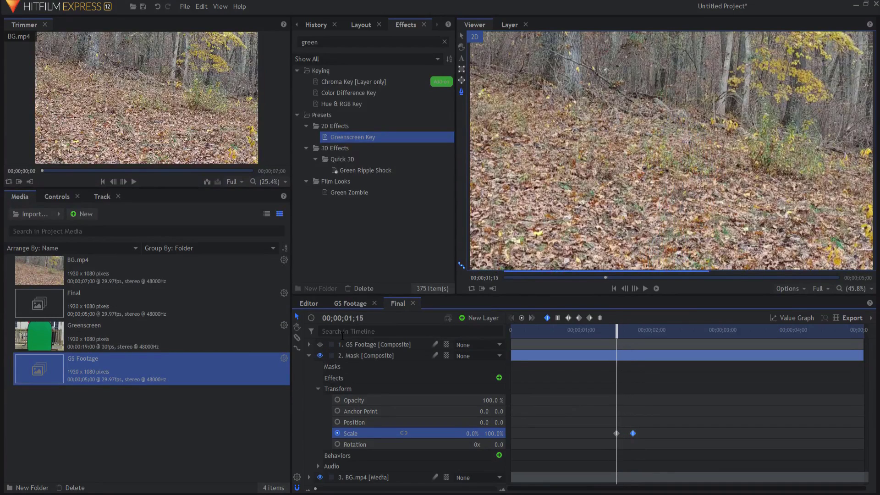
key("Right")
key("Right")
key("Right")
key("Right")
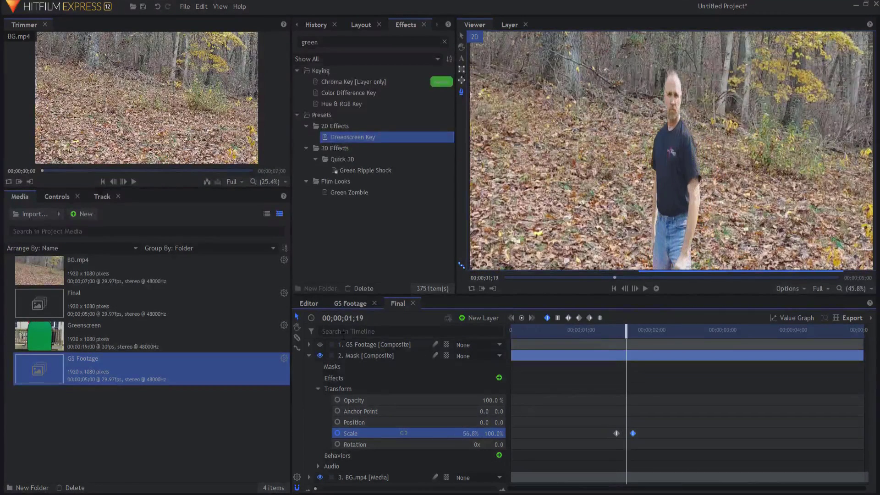
key("Right")
key("Right")
key("Right")
key("Right")
key("Right")
key("Right")
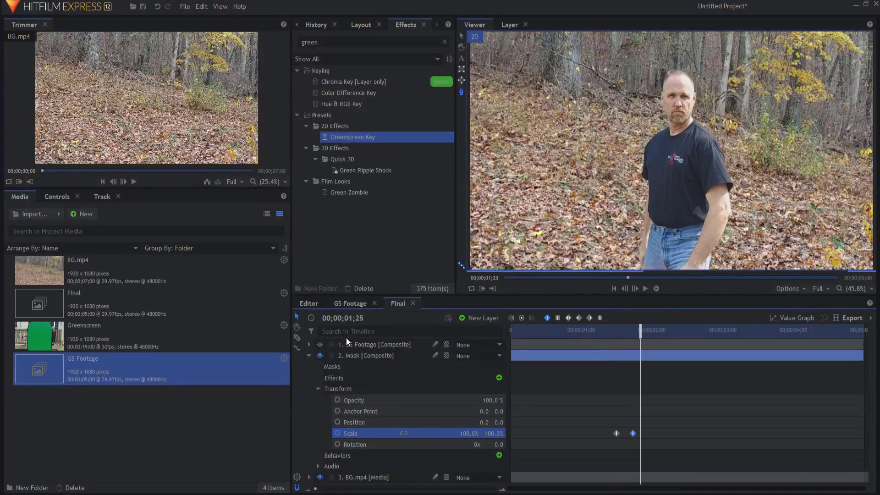
key("Left")
key("Left")
key("Left")
key("Left")
key("Left")
key("Left")
key("Left")
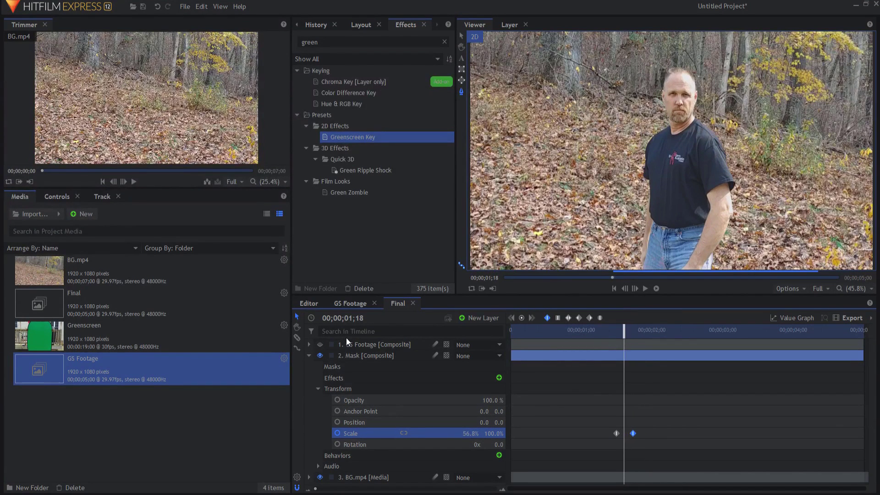
key("Left")
key("Left")
key("Left")
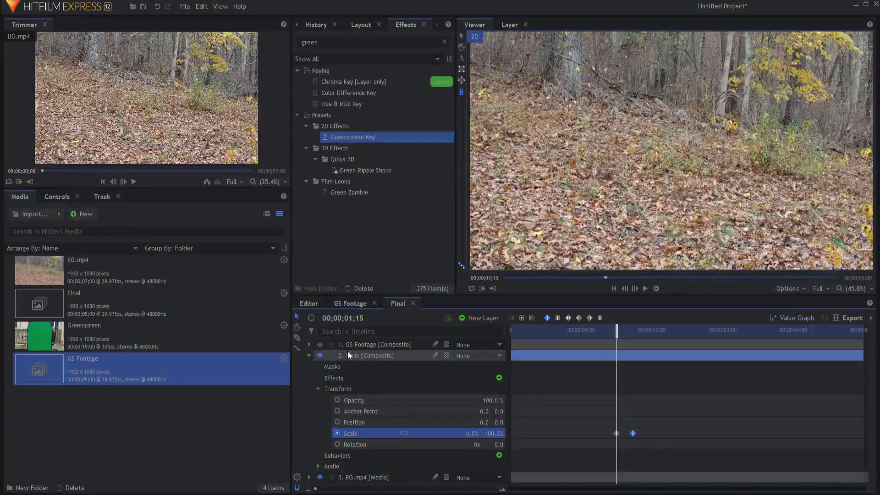
- Hide Mask, show GS Footage, and apply Set Matte with Mask as the source layer
left_click(319, 355)
left_click(350, 345)
left_click(320, 344)
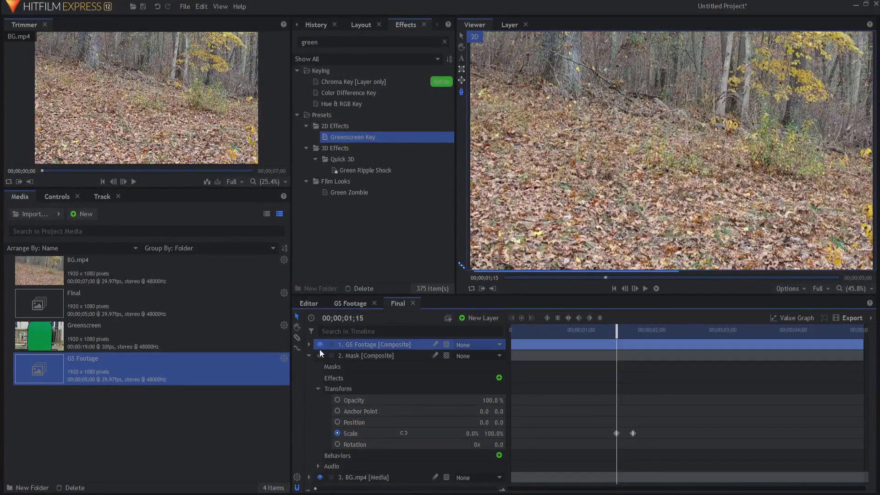
double_click(328, 42)
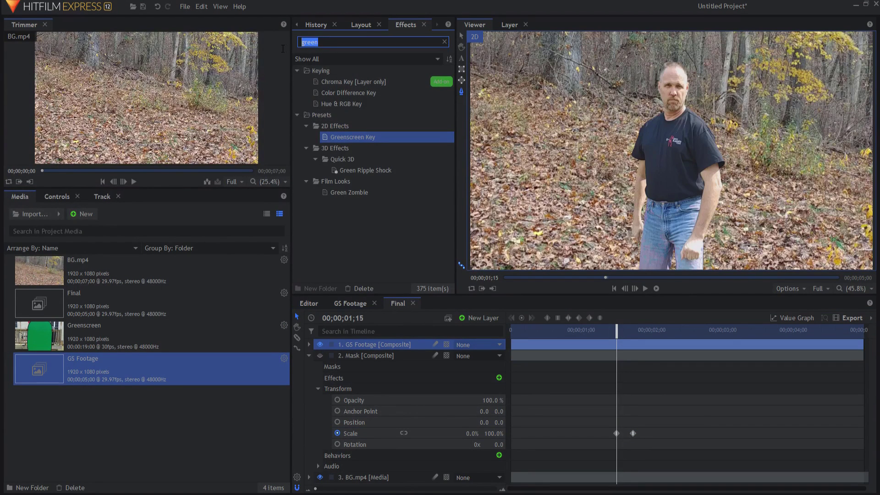
type("matte")
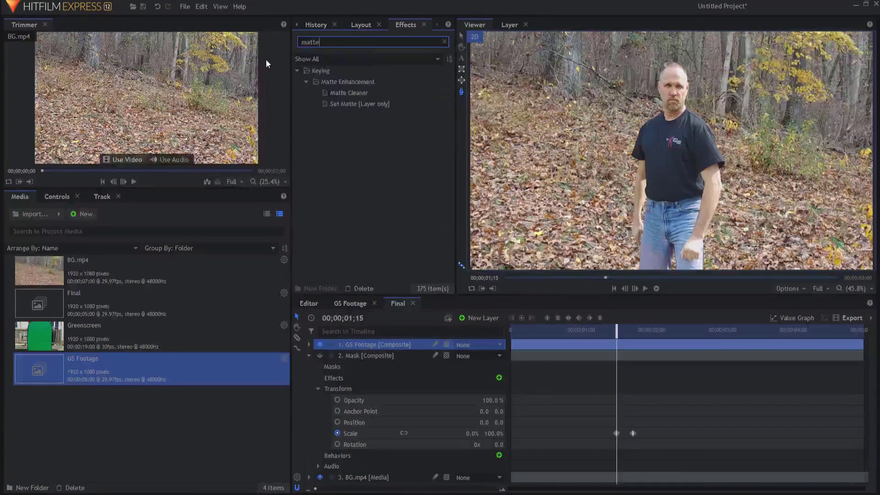
left_click_drag(339, 104, 374, 318)
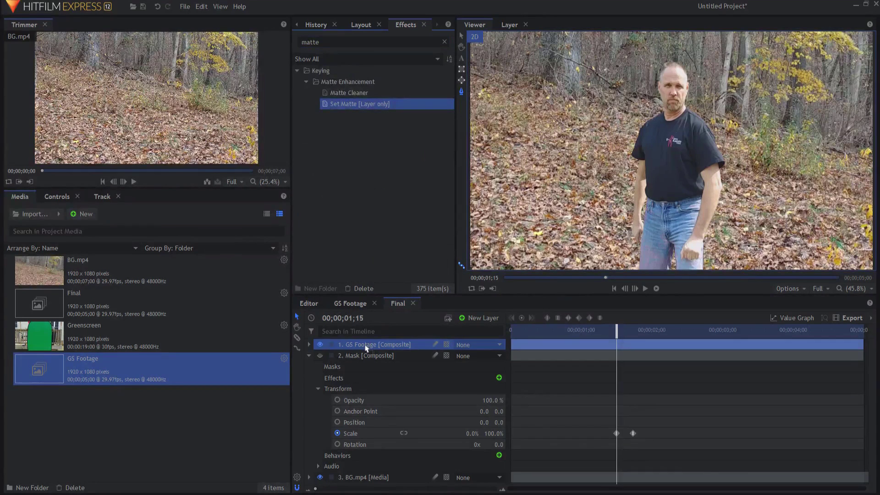
left_click_drag(367, 348, 367, 348)
left_click(327, 377)
left_click(426, 389)
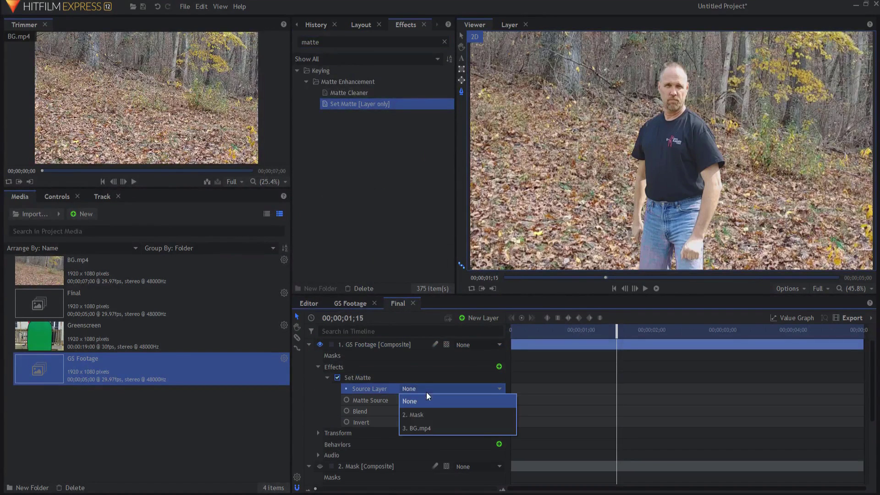
left_click(425, 414)
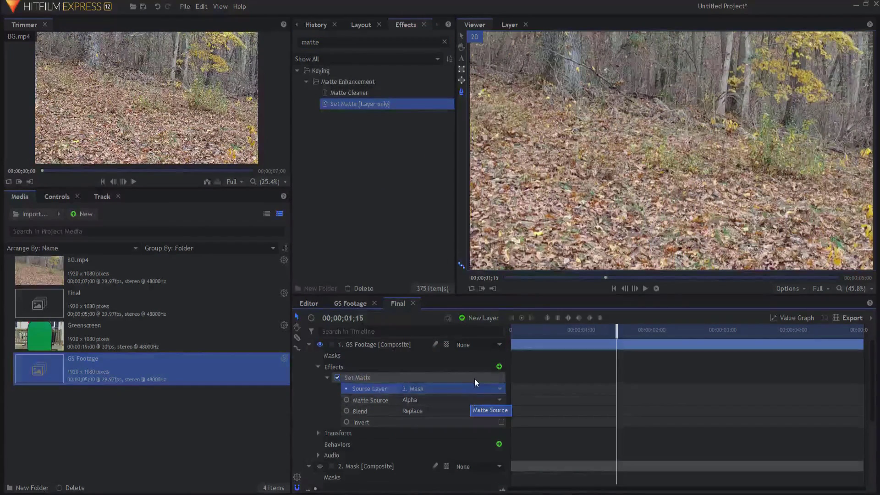
- Step through the reveal frames, then return the playhead to 01;11
key("Right")
key("Right")
key("Right")
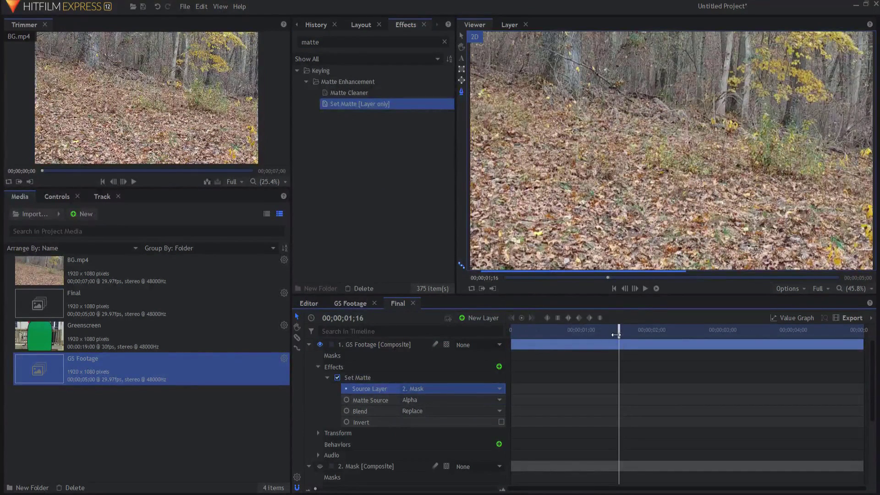
key("Right")
key("Right")
key("Right")
key("Right")
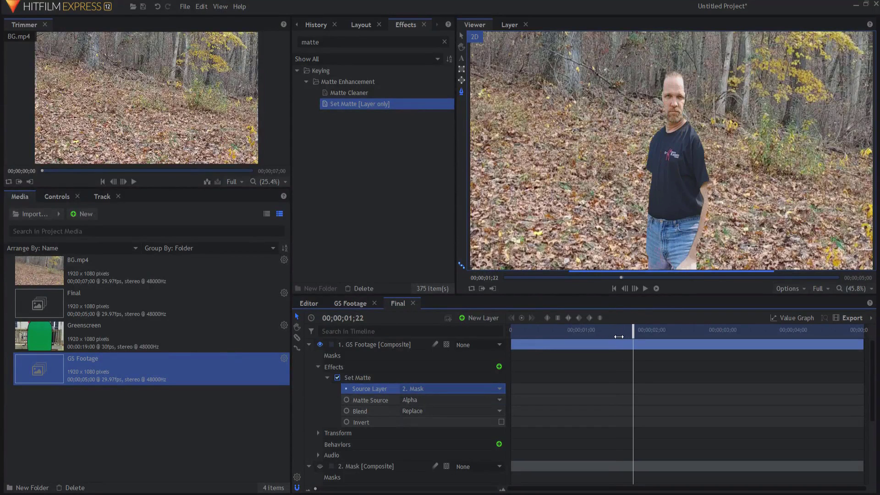
key("Right")
key("Right")
key("Right")
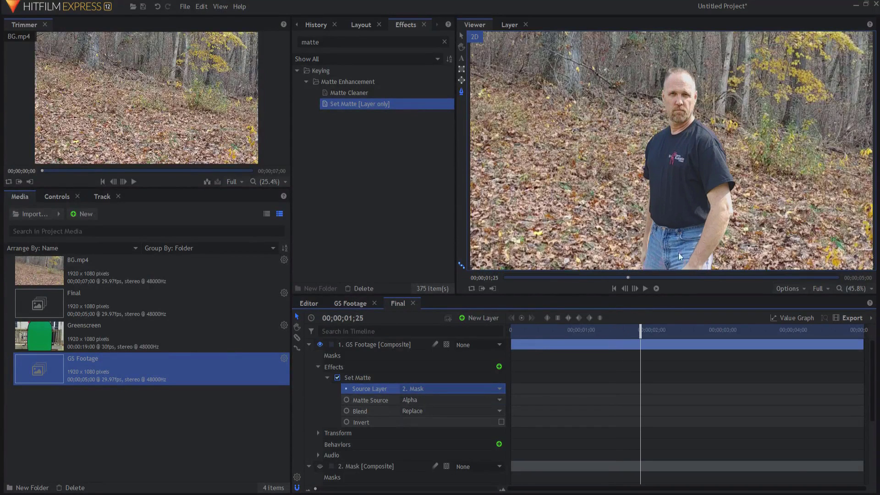
left_click(608, 334)
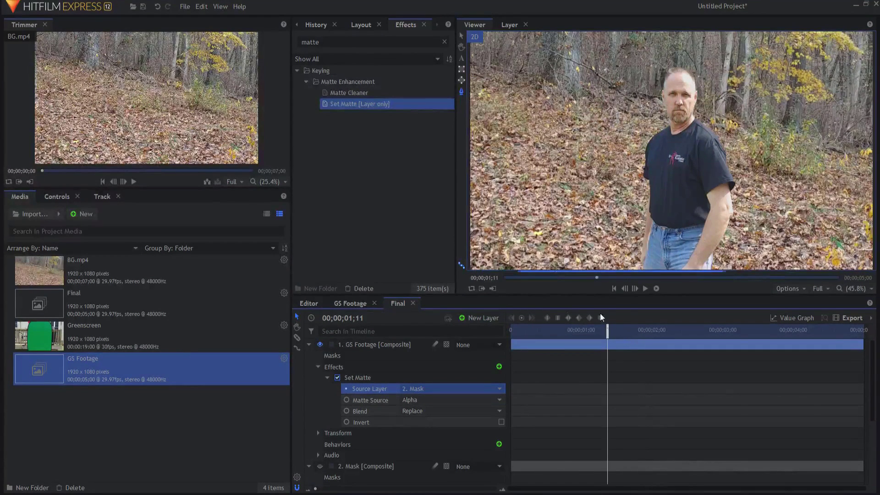
- Play back the slit reveal and stop on a frame showing the keyed actor
left_click_drag(611, 331, 608, 331)
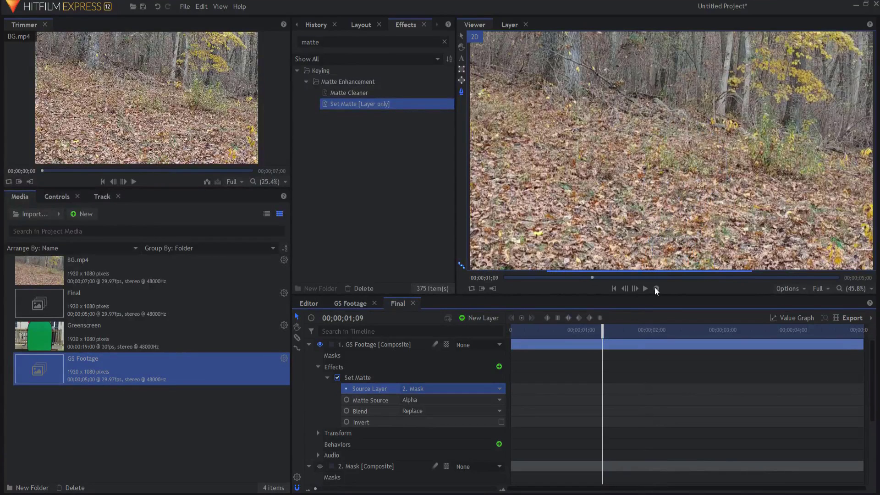
left_click(656, 288)
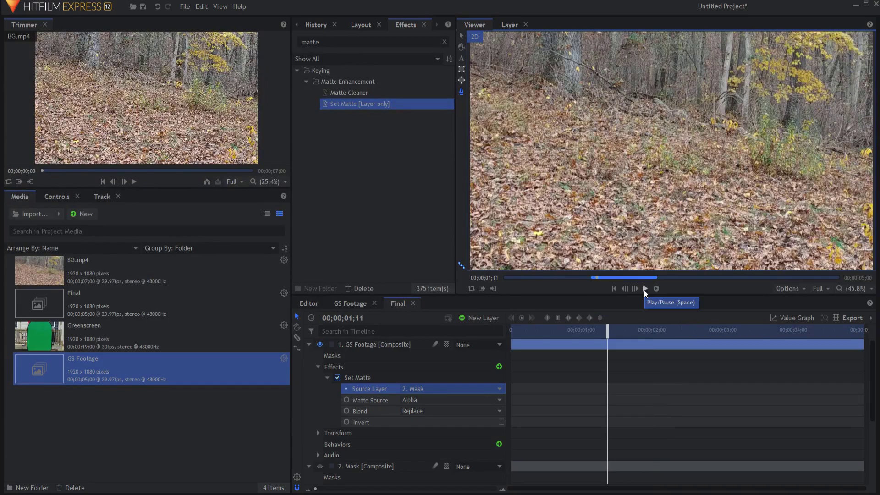
left_click(644, 288)
mouse_move(643, 336)
left_mouse_down()
mouse_move(630, 336)
mouse_move(656, 336)
mouse_move(617, 336)
mouse_move(648, 334)
mouse_move(619, 330)
mouse_move(641, 330)
left_mouse_up()
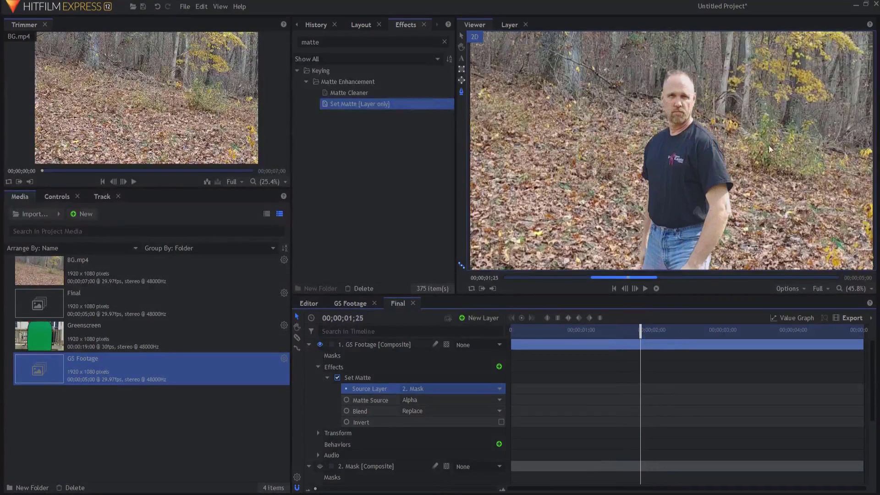
left_click(309, 345)
- Collapse the Mask layer and move to a frame showing the actor
left_click(310, 356)
left_click(351, 416)
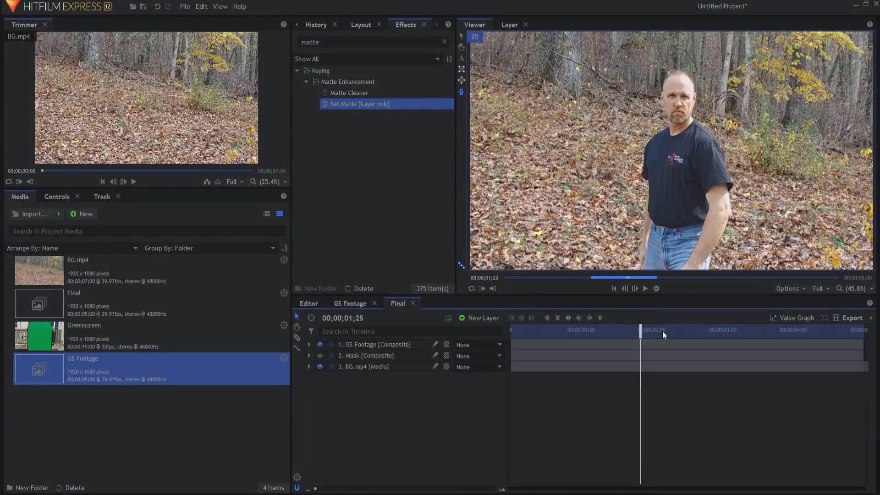
mouse_move(642, 334)
left_mouse_down()
mouse_move(623, 330)
mouse_move(639, 328)
left_mouse_up()
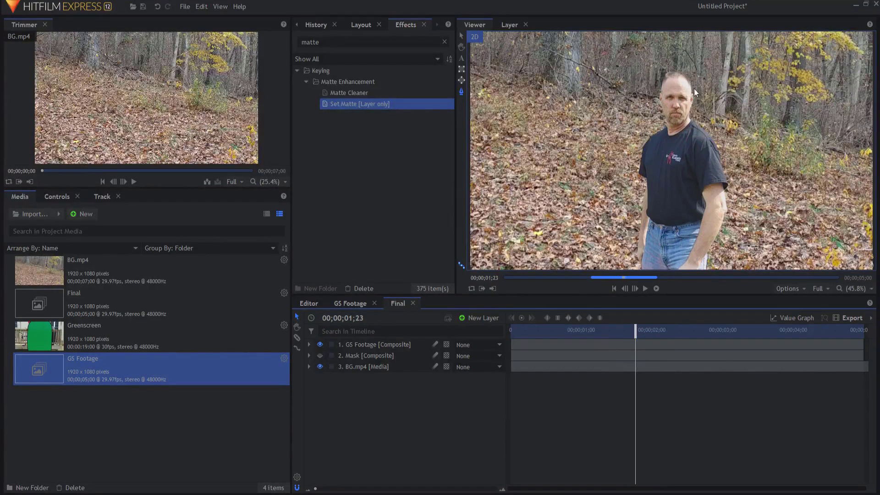
- Duplicate Mask, put Mask[2] on top and make it visible, and hide GS Footage
left_click(353, 357)
key("ctrl+d")
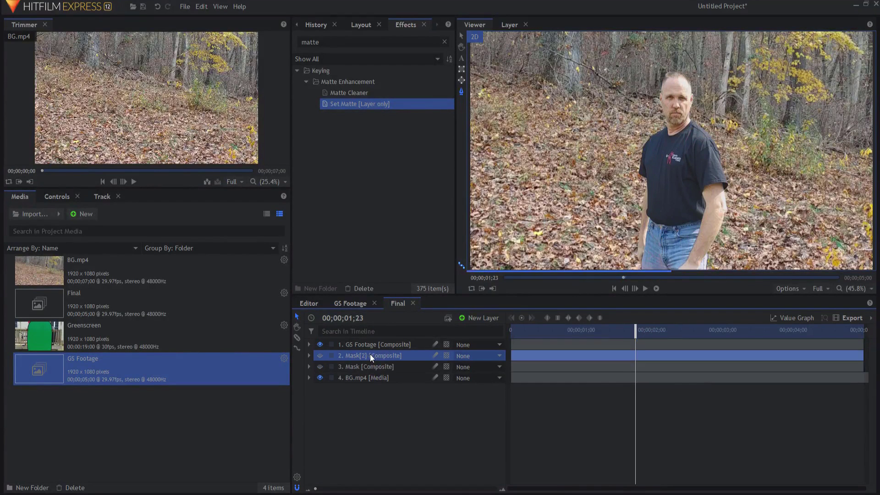
left_click_drag(378, 344, 374, 346)
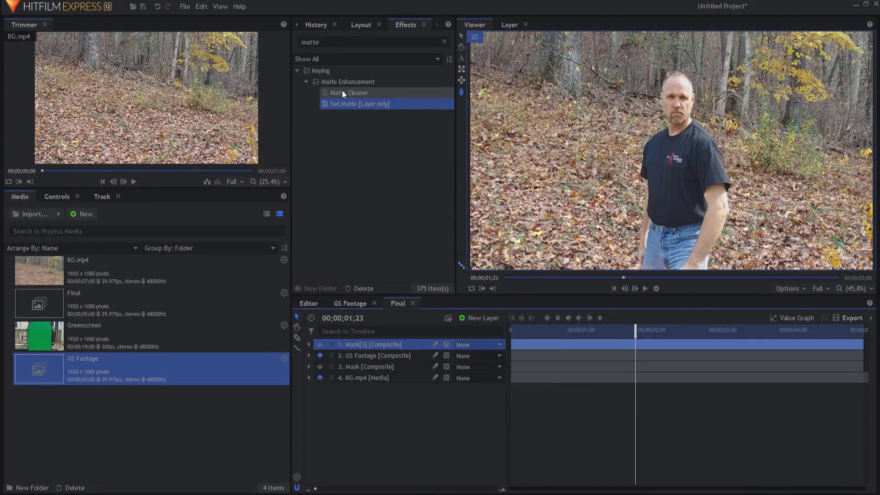
left_click(320, 344)
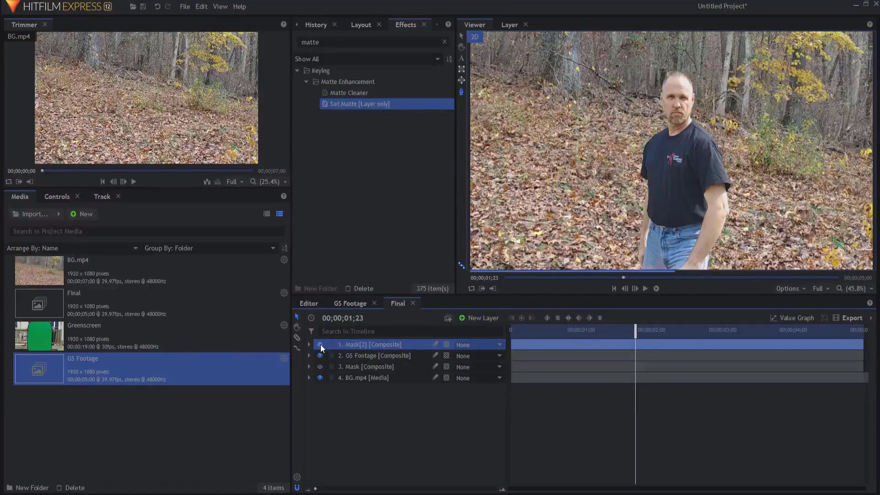
left_click(319, 356)
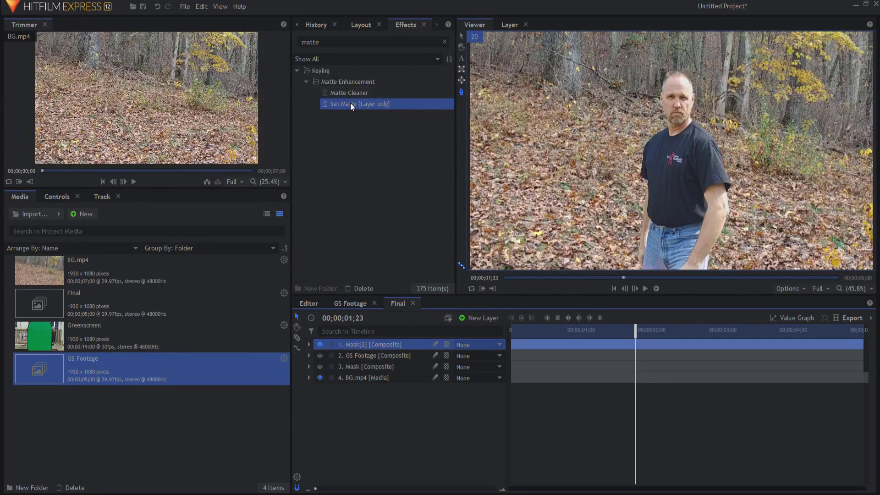
left_click_drag(348, 103, 384, 315)
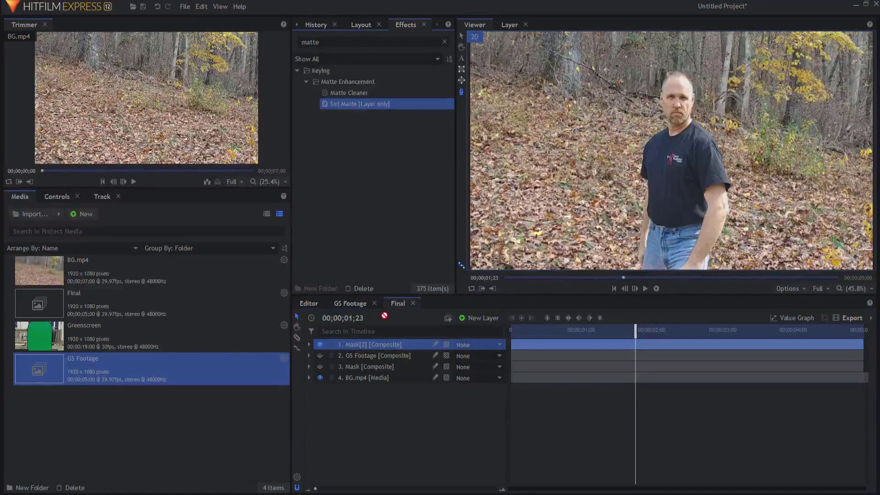
- Apply Matte Cleaner to Mask[2] and view the black-and-white matte
left_click_drag(348, 92, 363, 188)
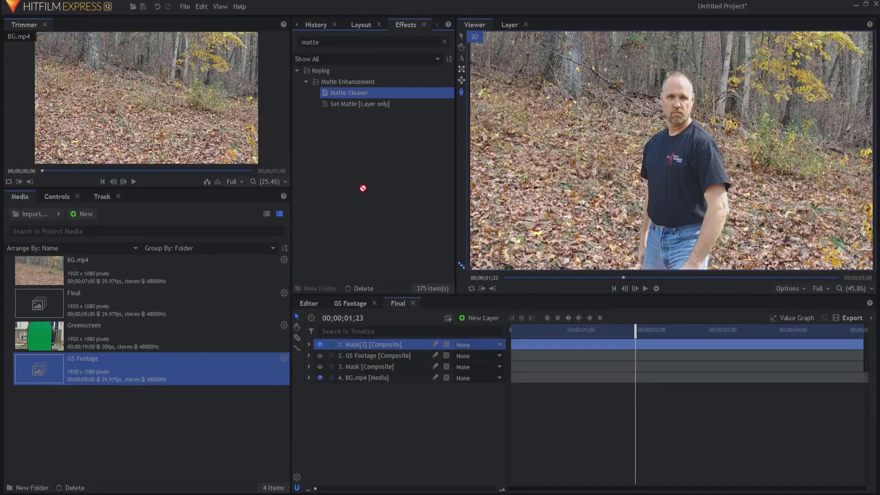
left_click_drag(372, 342, 366, 343)
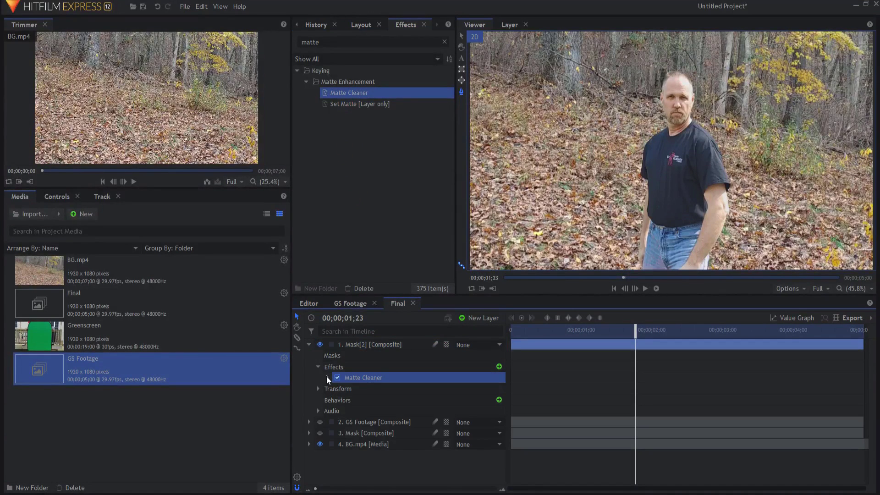
left_click(501, 421)
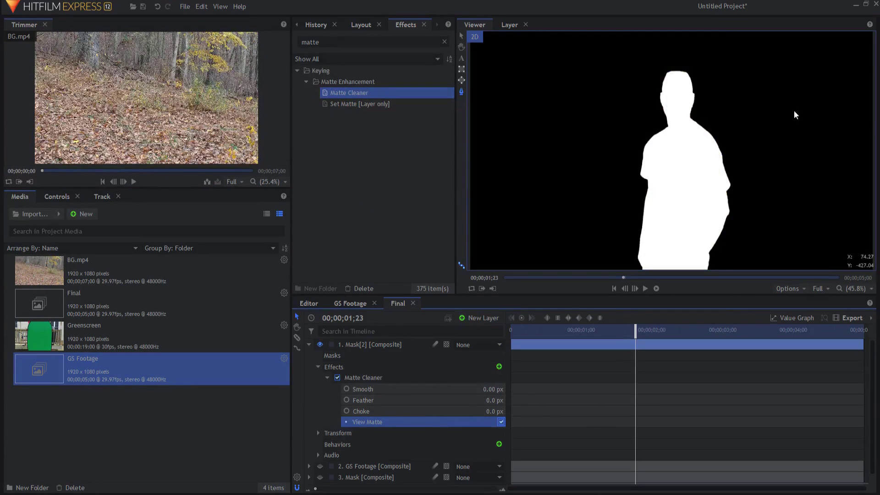
left_click(327, 378)
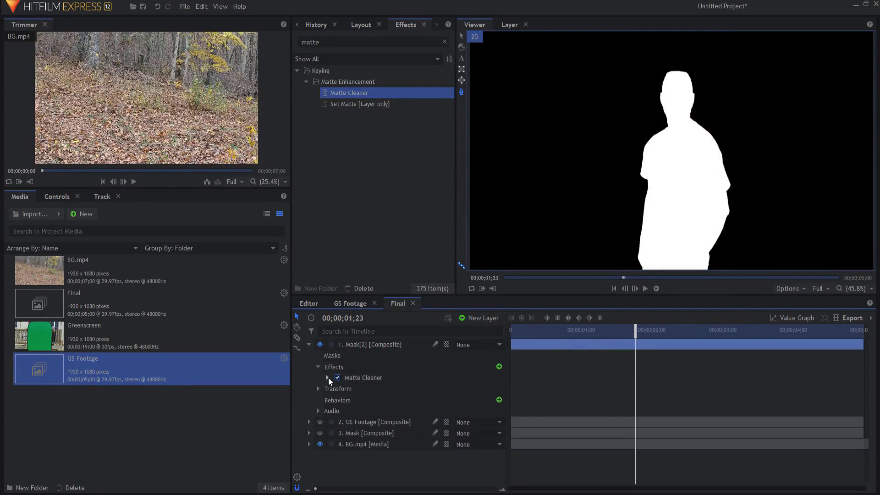
- Search 'find' and apply Find Edges to Mask[2] for an outline
double_click(341, 42)
type("find")
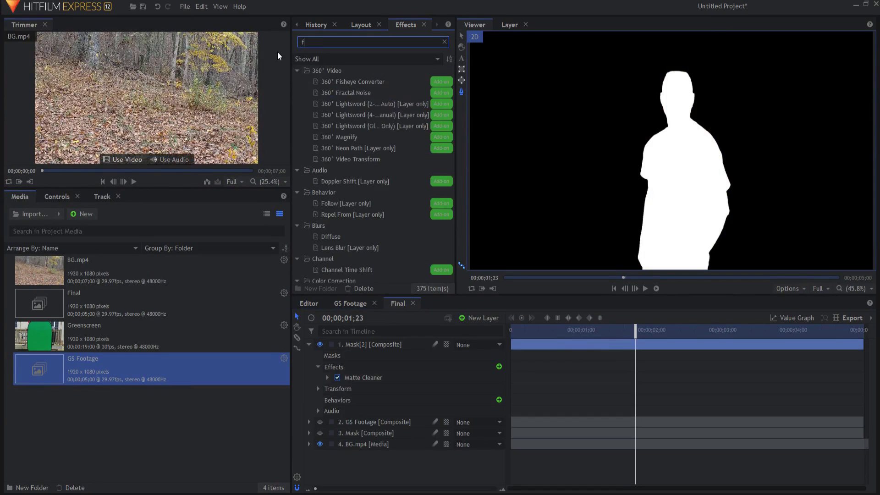
left_click(339, 82)
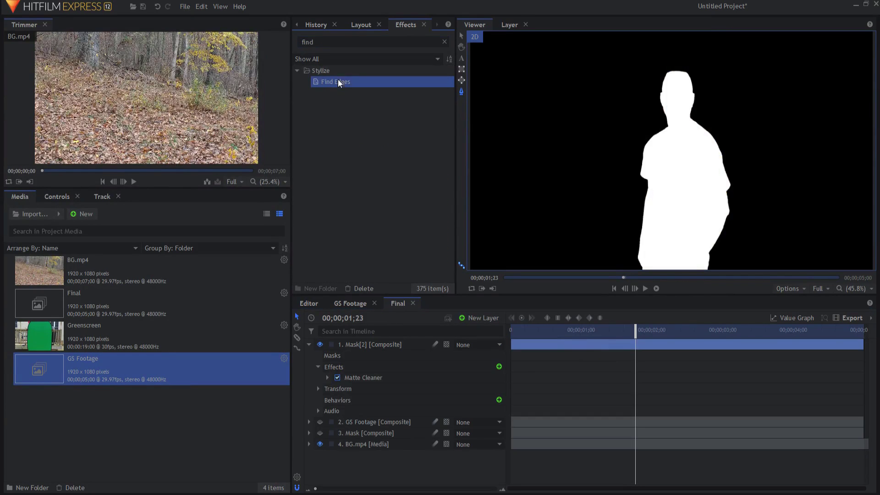
left_click_drag(346, 373, 350, 384)
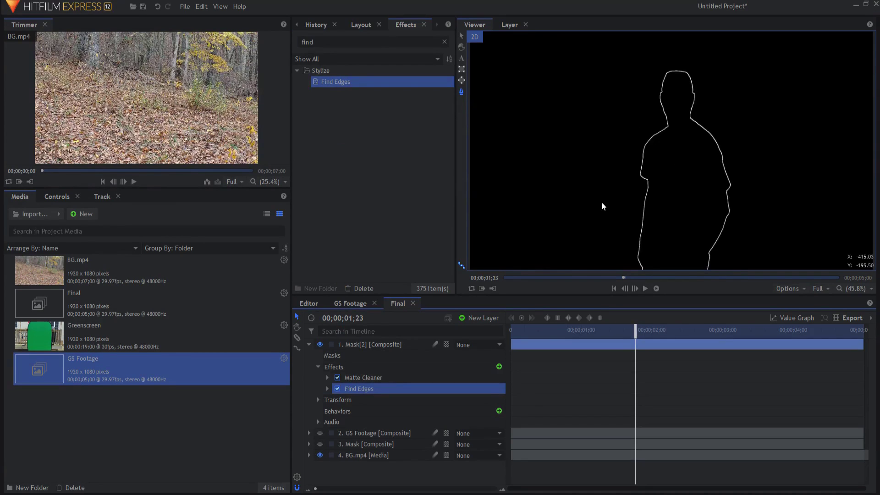
- Search 'dem' and apply Demult to Mask[2] to drop the black
left_click(347, 46)
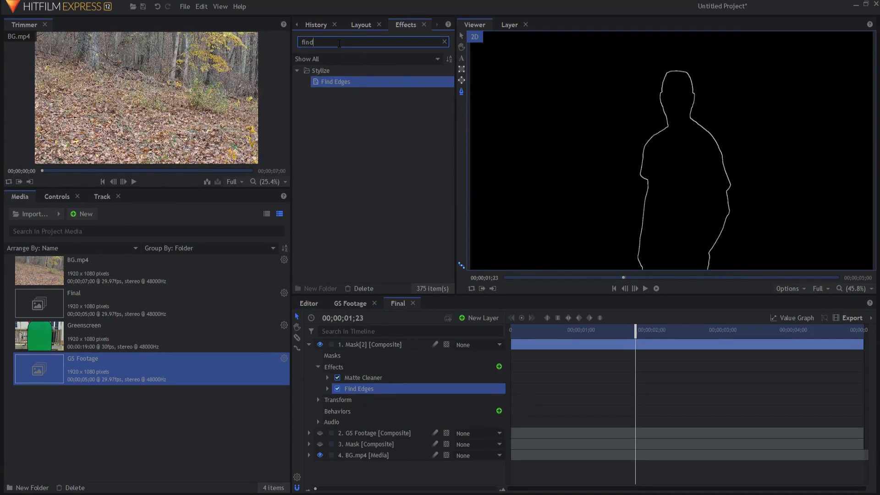
key("ctrl+a")
type("dem")
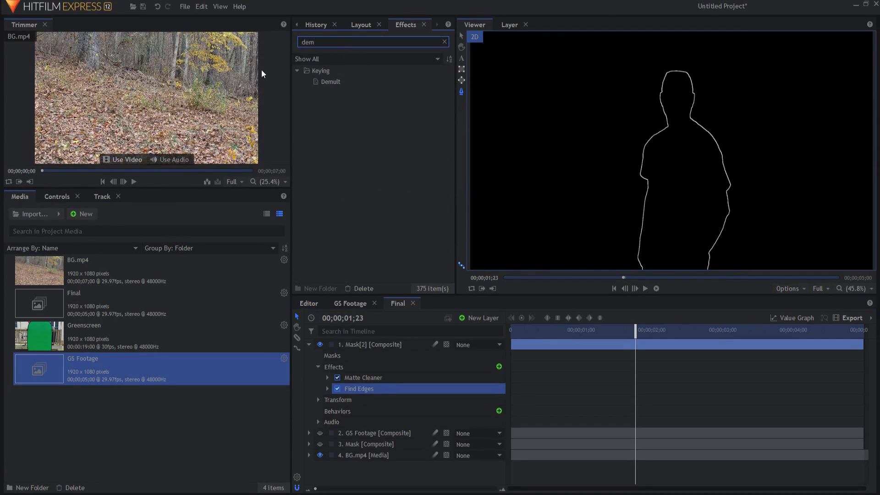
left_click(330, 82)
left_click_drag(381, 401, 378, 392)
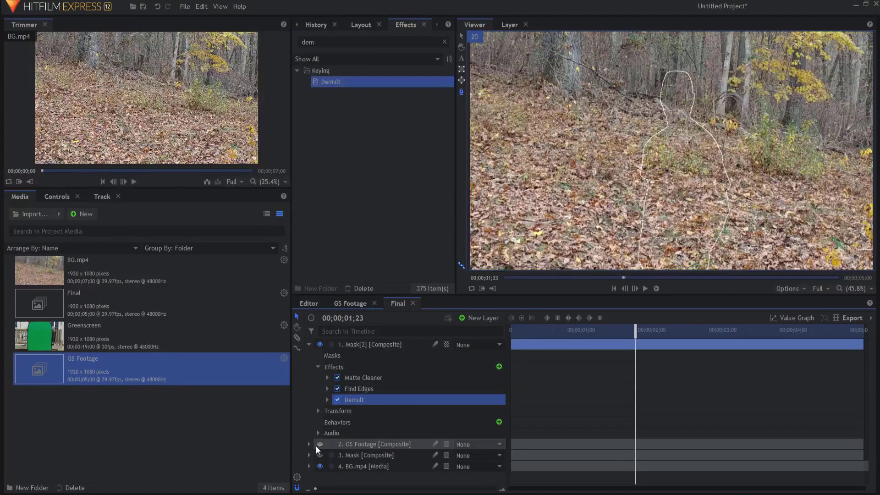
- Make GS Footage visible again and search the effects for 'neon'
left_click(320, 444)
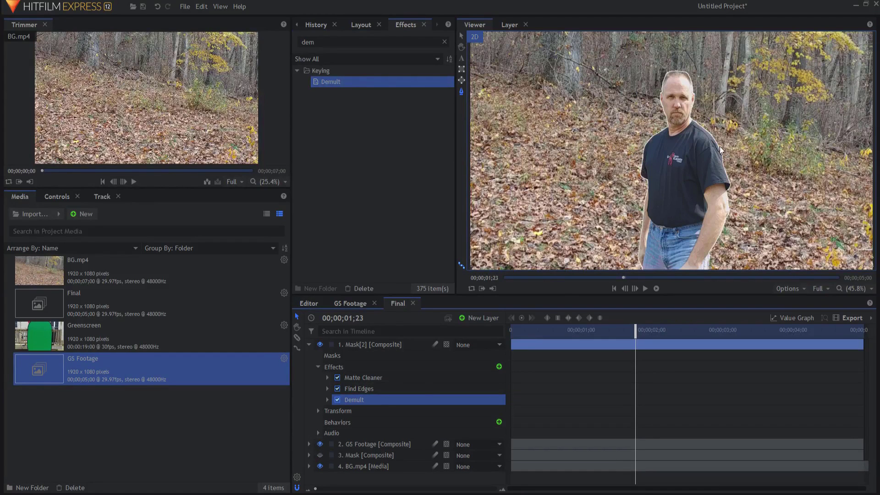
left_click(426, 39)
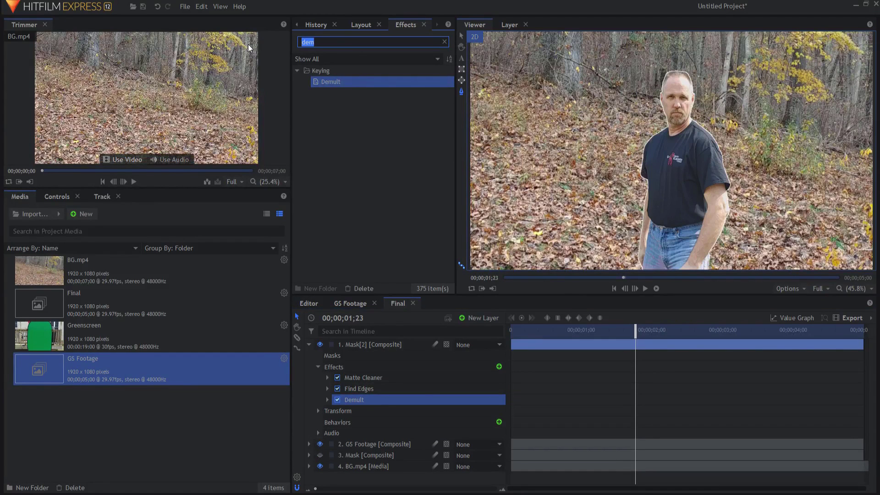
type("neon")
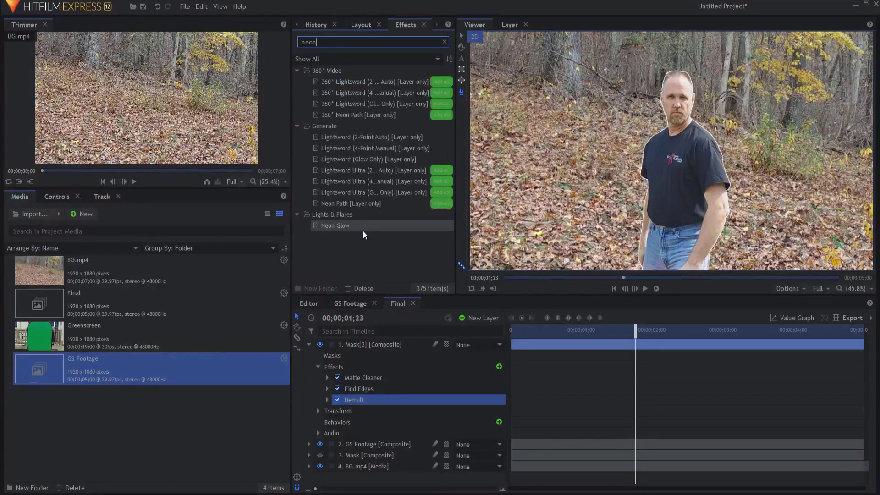
- Apply Neon Glow to Mask[2] with Intensity 1.0, Expansion 10 and Radius 10
left_click_drag(344, 227, 348, 349)
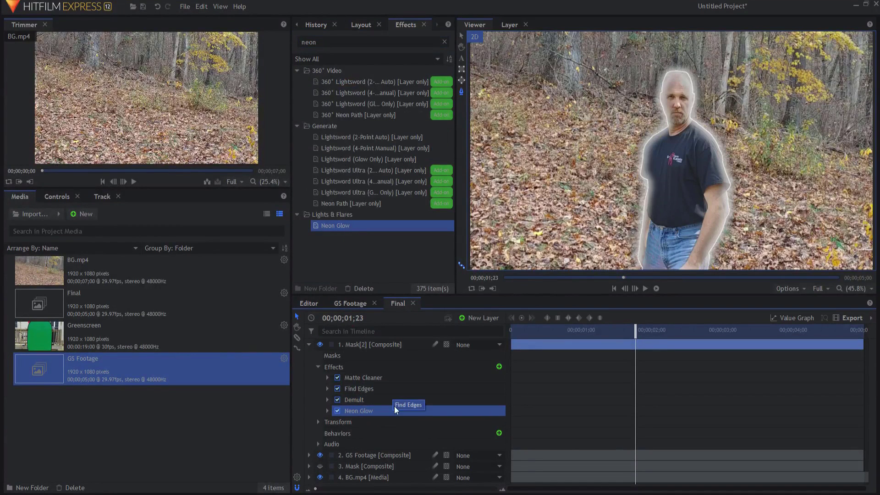
left_click(327, 411)
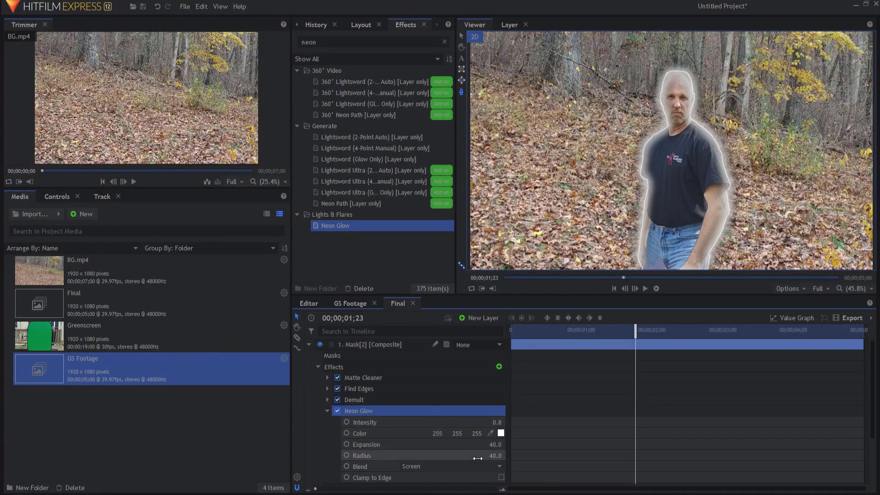
left_click_drag(499, 461, 575, 445)
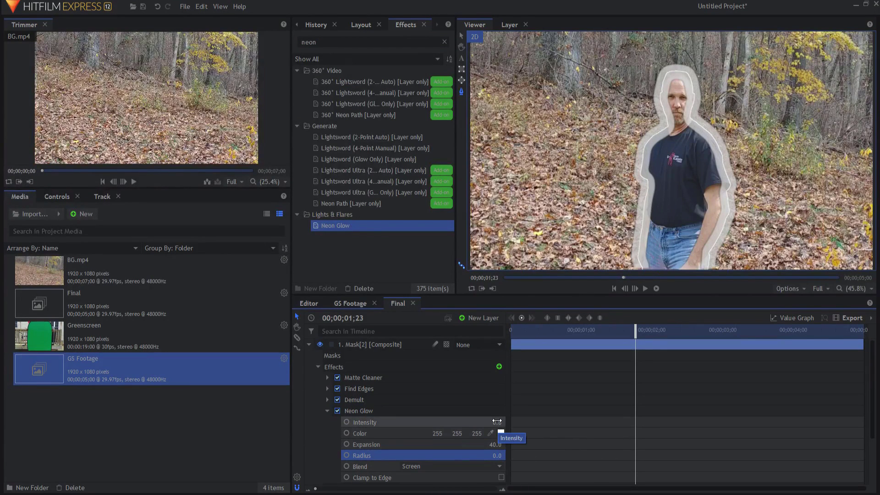
left_click(497, 421)
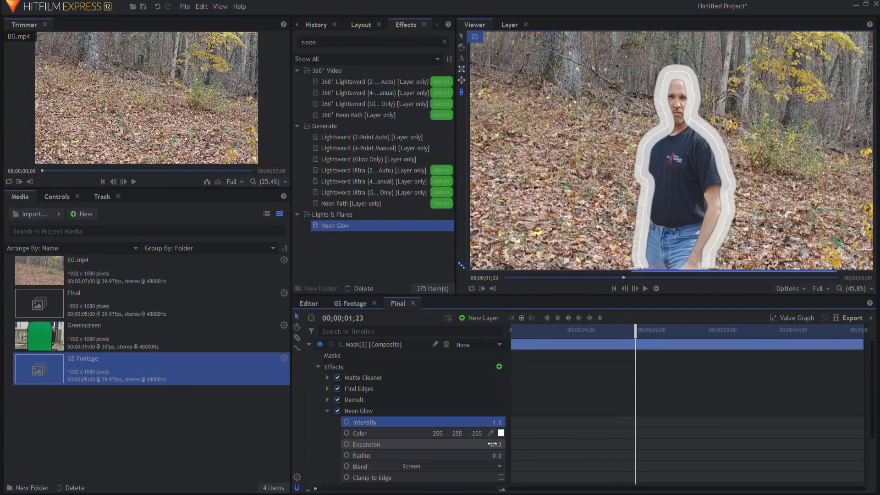
left_click(491, 444)
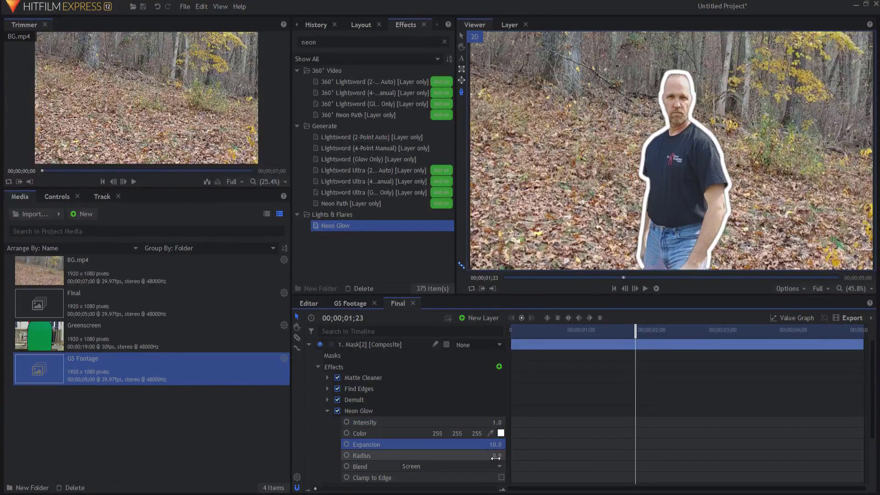
left_click(496, 455)
type("10")
key("Return")
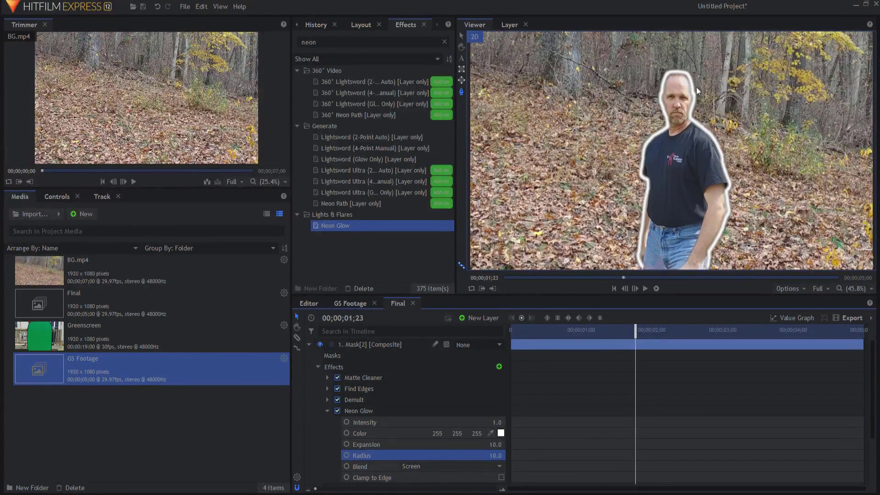
left_click(308, 345)
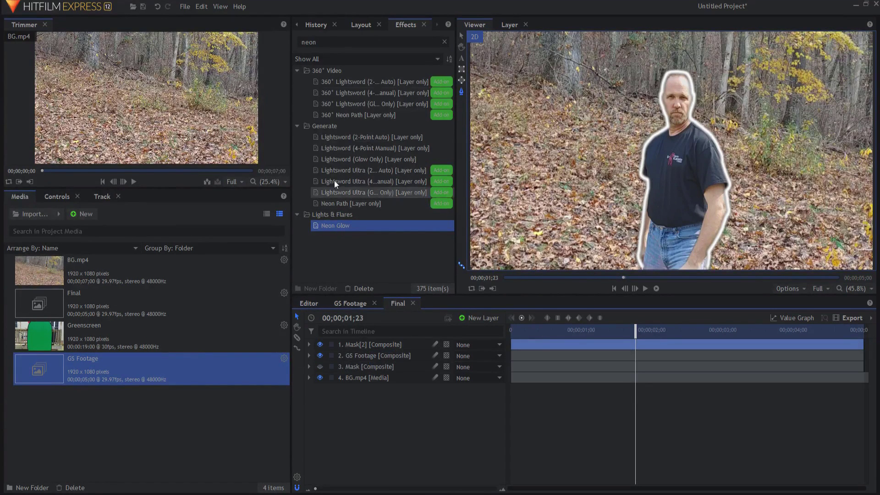
double_click(316, 42)
- Search 'light ray' and apply Light Rays to the layer
key("BackSpace")
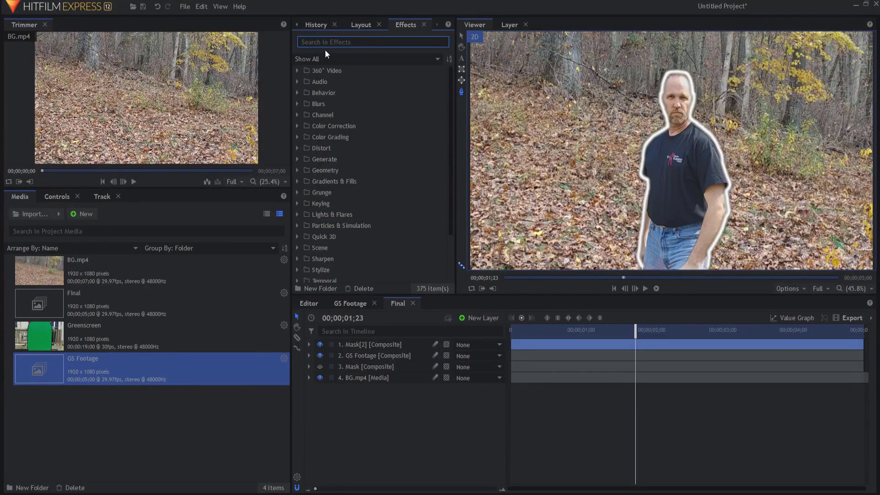
type("light")
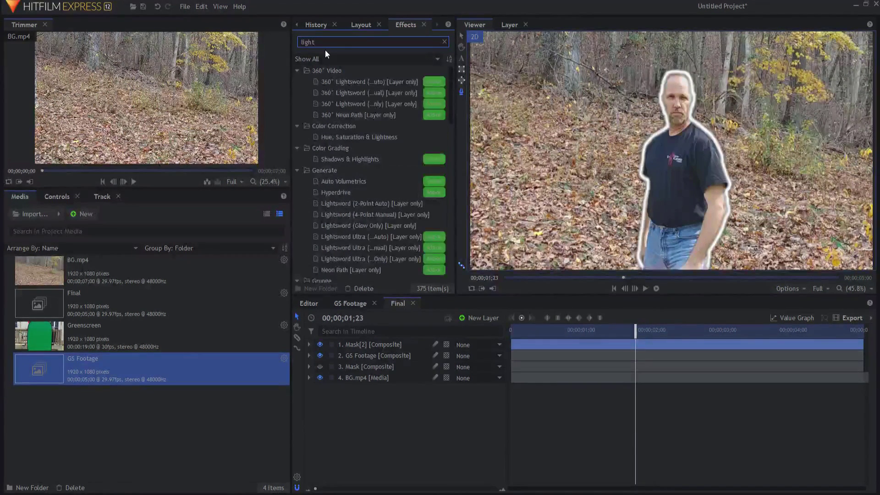
type(" ray")
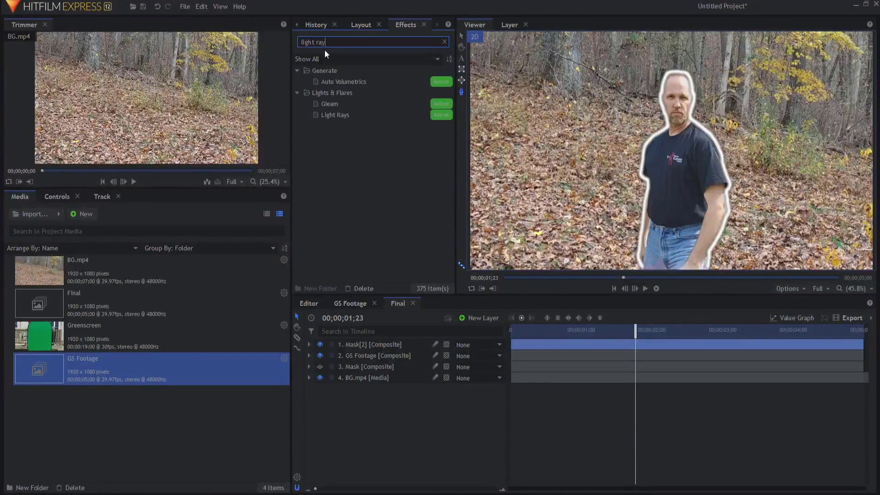
left_click_drag(353, 117, 366, 354)
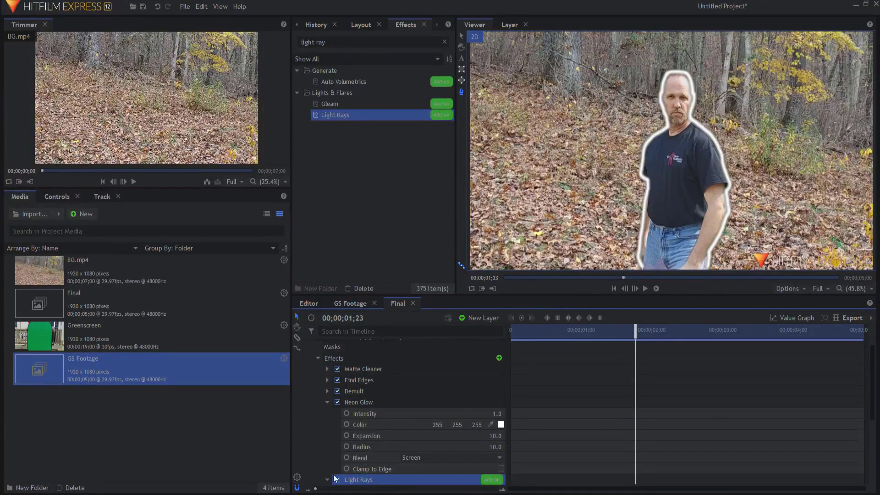
scroll(335, 478, "down", 3)
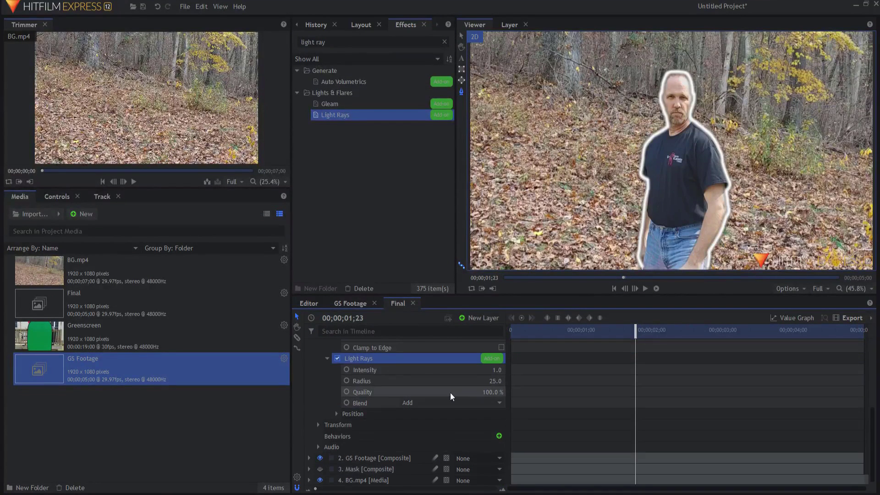
- Shift the Light Rays centre beside the actor, then delete the Light Rays effect
left_click(336, 414)
left_click(373, 425)
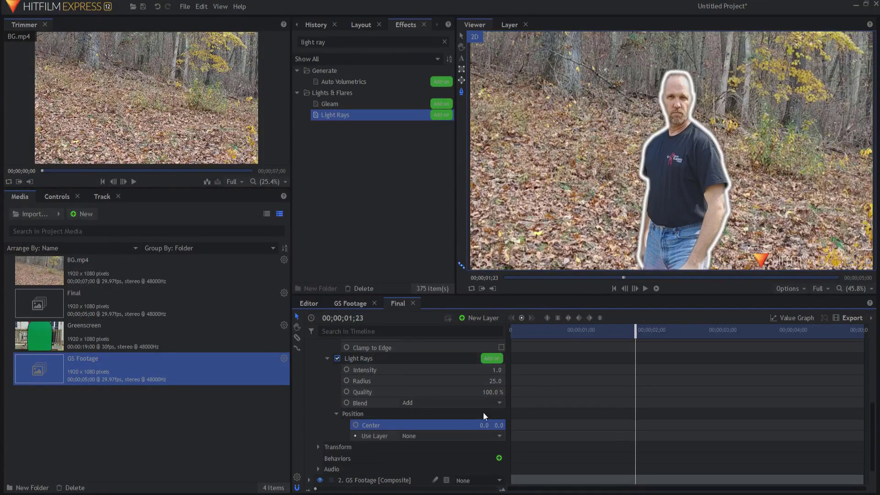
left_click_drag(481, 427, 442, 427)
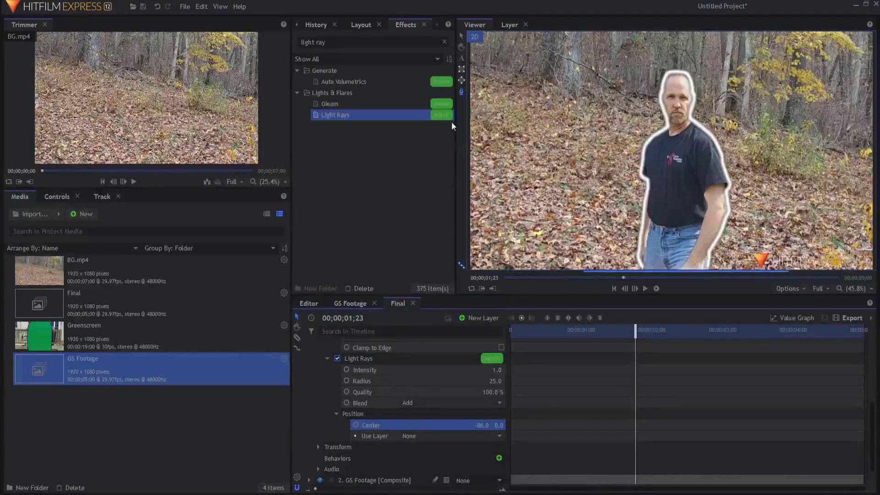
left_click(461, 36)
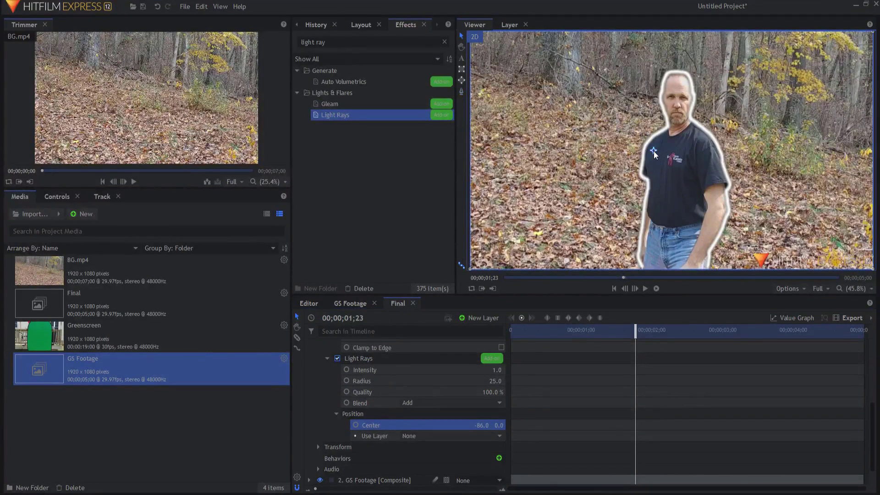
left_click_drag(653, 151, 643, 153)
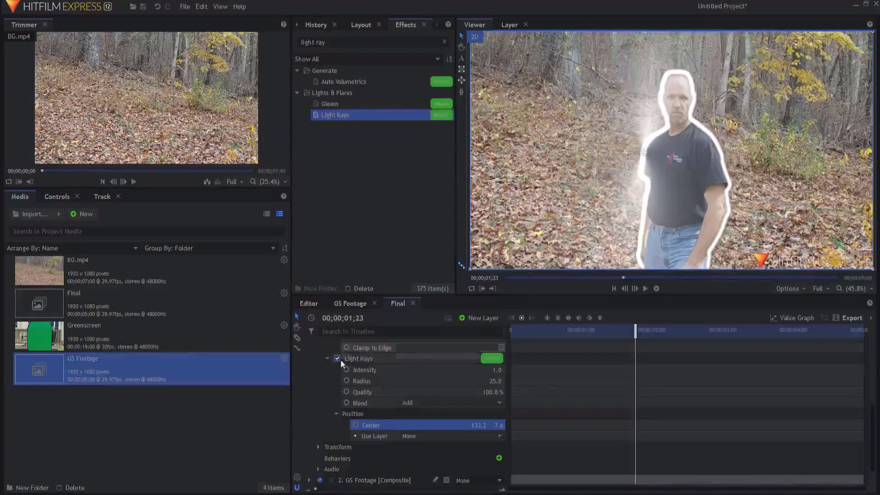
left_click(365, 358)
key("Delete")
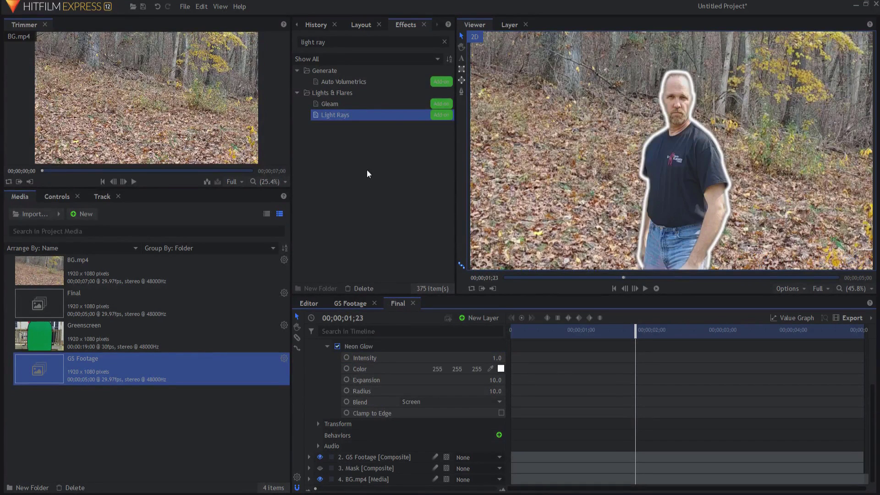
- Apply Zoom Blur to Mask[2] at Strength 100, centred on the man's left shoulder
left_click(366, 42)
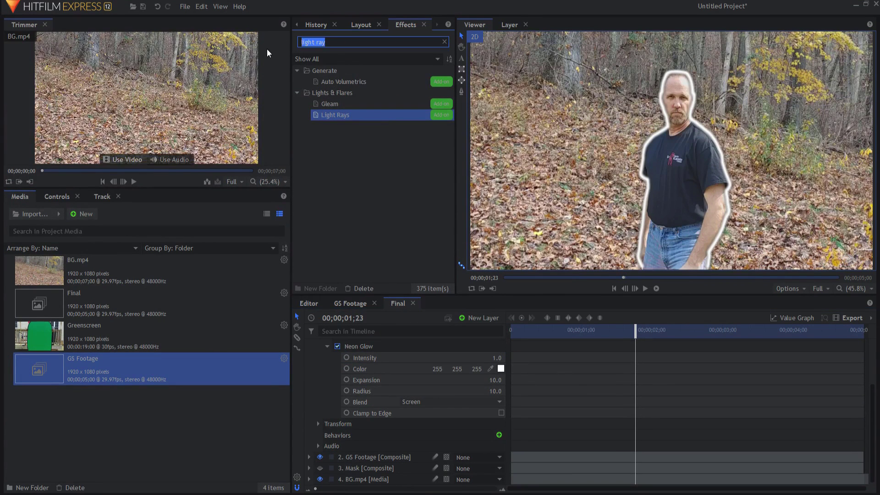
type("zoom")
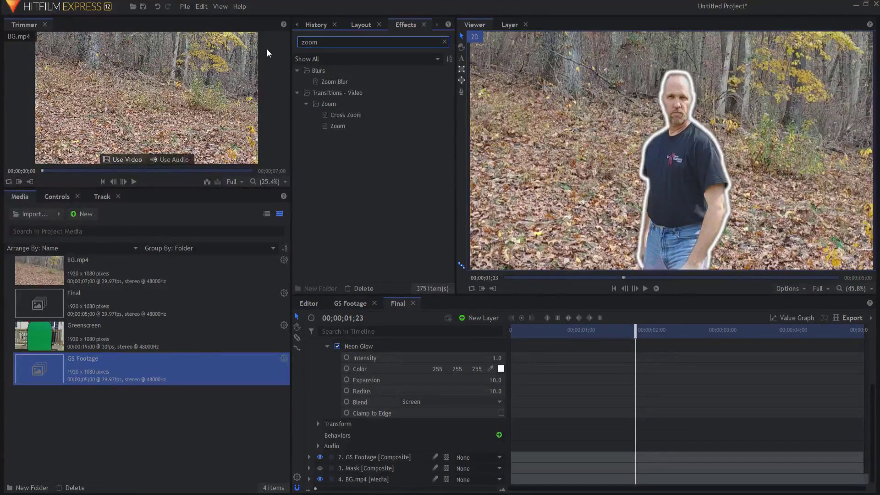
left_click_drag(334, 79, 358, 416)
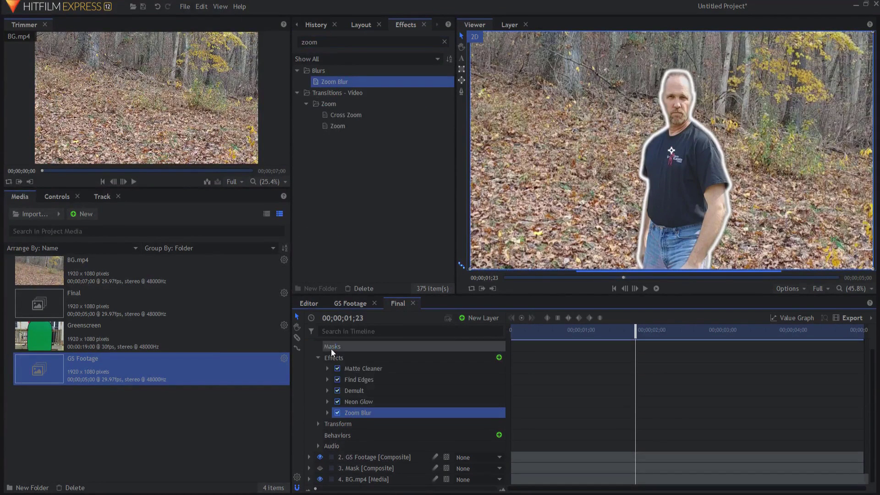
left_click(326, 412)
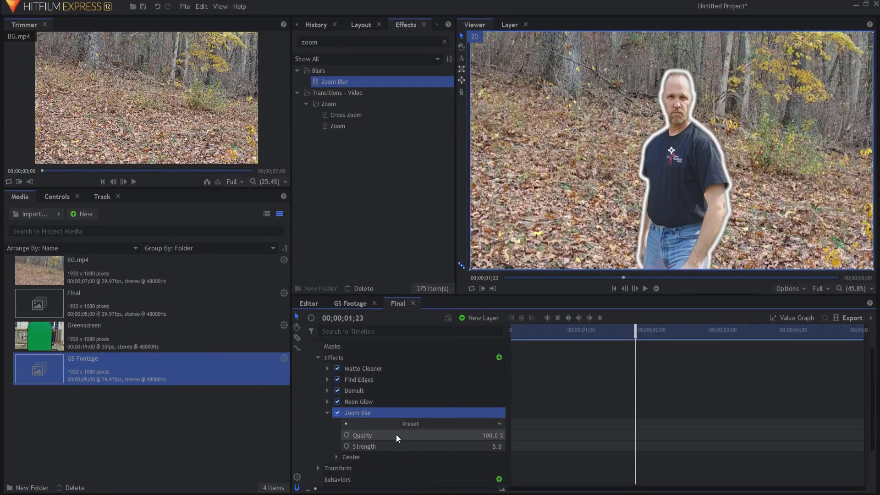
scroll(437, 366, "up", 1)
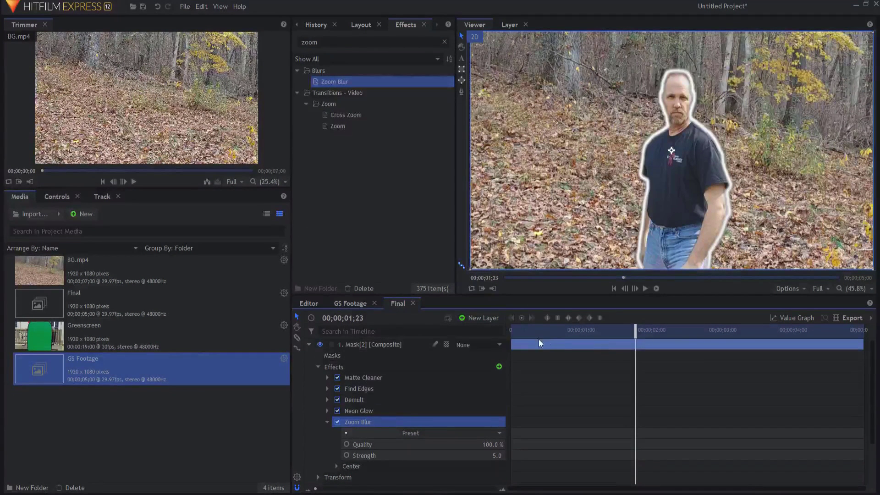
scroll(422, 406, "down", 1)
scroll(498, 369, "up", 1)
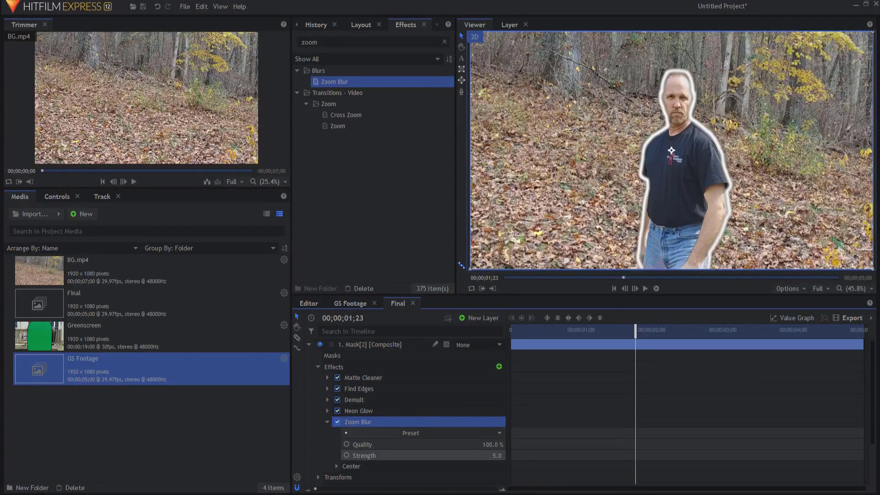
left_click_drag(494, 455, 490, 462)
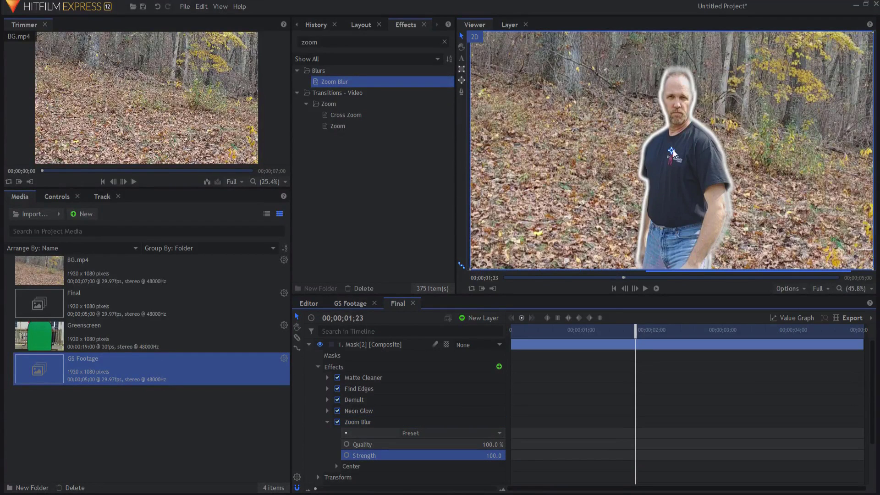
left_click_drag(673, 150, 641, 155)
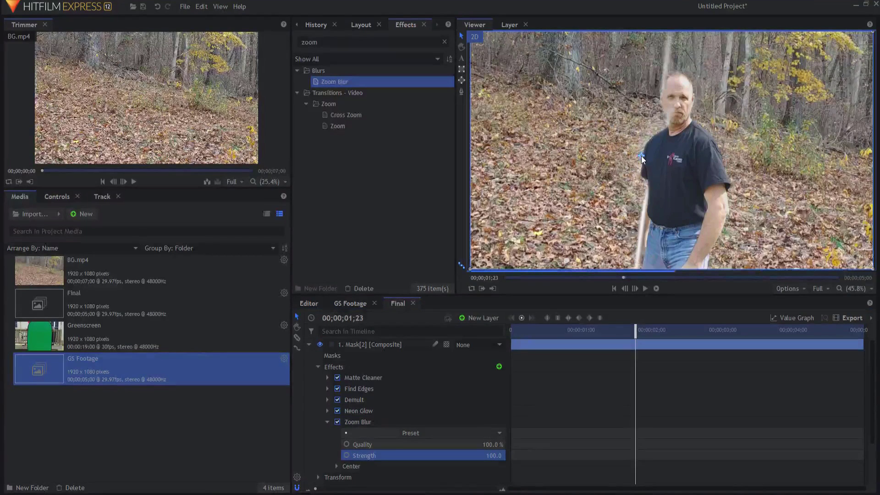
left_click_drag(642, 155, 643, 155)
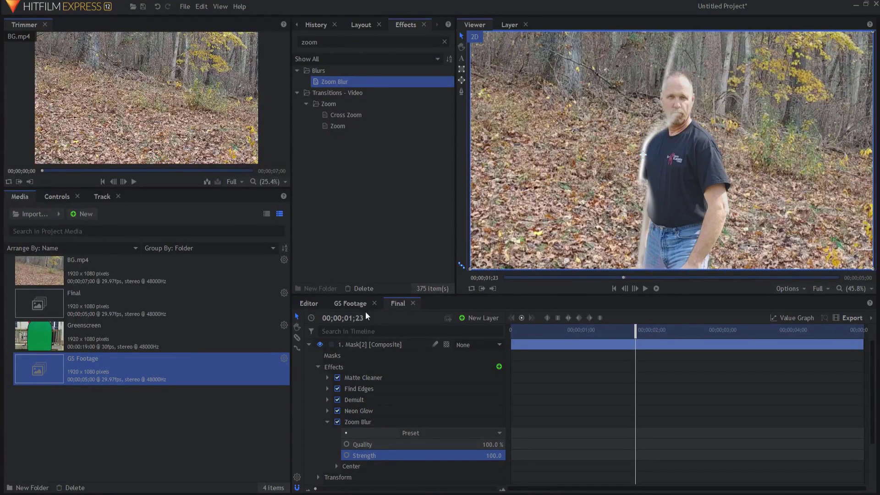
- Duplicate the glow layer as Mask[3] and move its Zoom Blur centre to the right
left_click(310, 345)
left_click(368, 343)
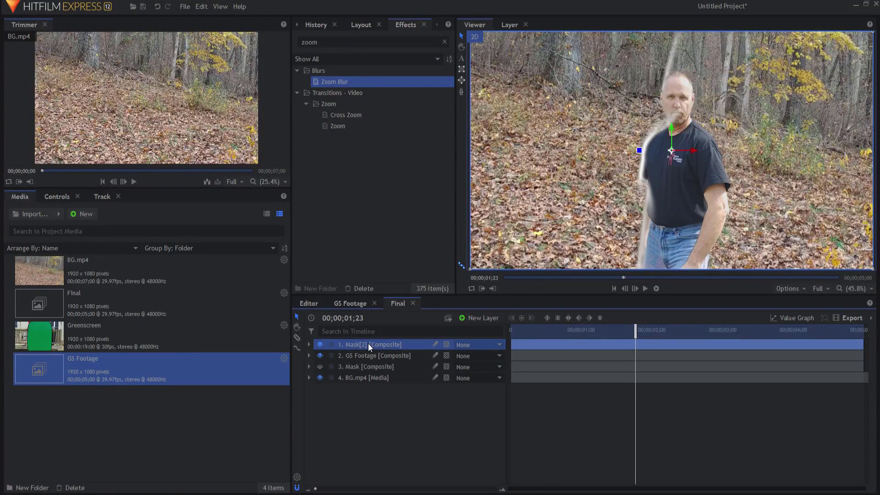
key("ctrl+d")
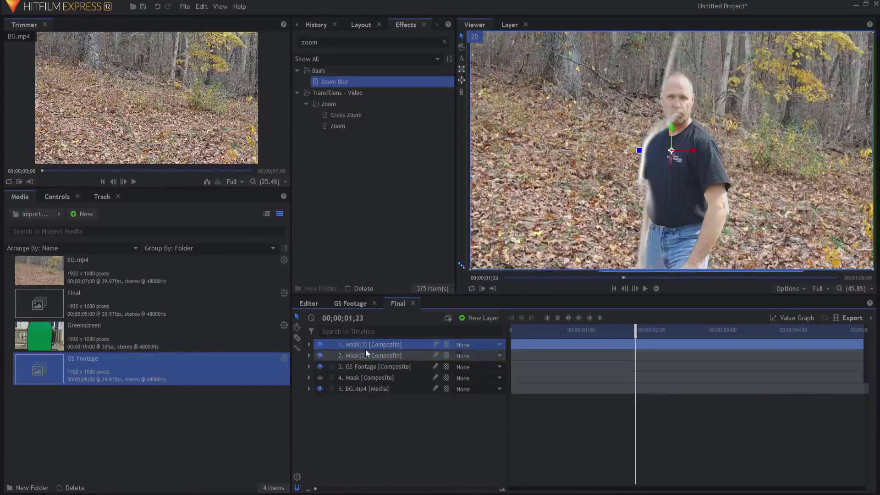
left_click(309, 344)
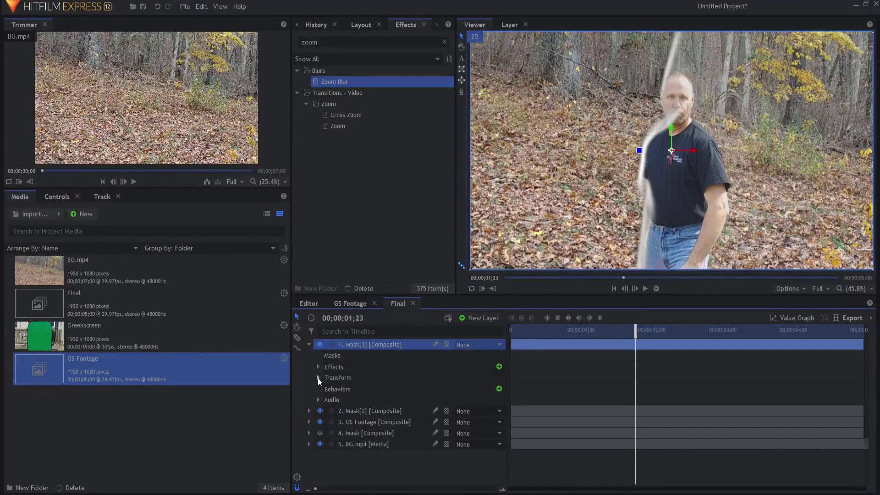
left_click(318, 367)
left_click(356, 422)
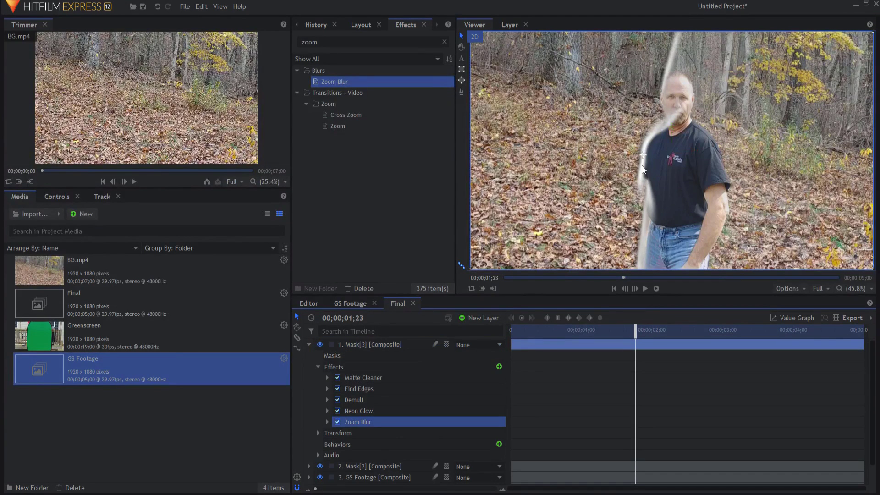
left_click_drag(644, 155, 724, 160)
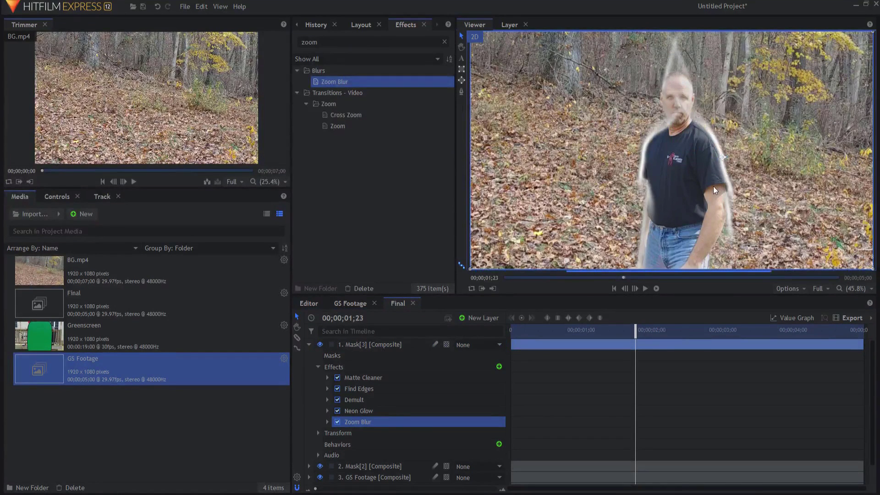
left_click(309, 344)
- Preview the teleport from 01;00, then park the playhead at 01;22
left_click(359, 425)
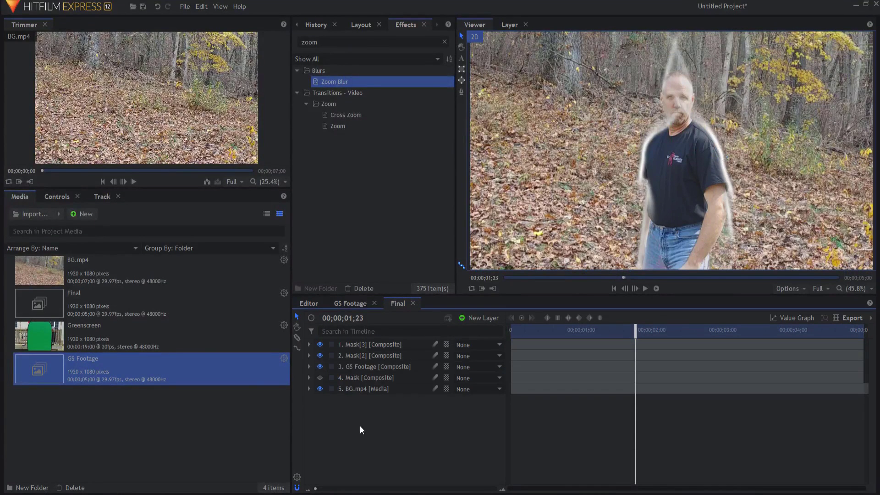
left_click(582, 331)
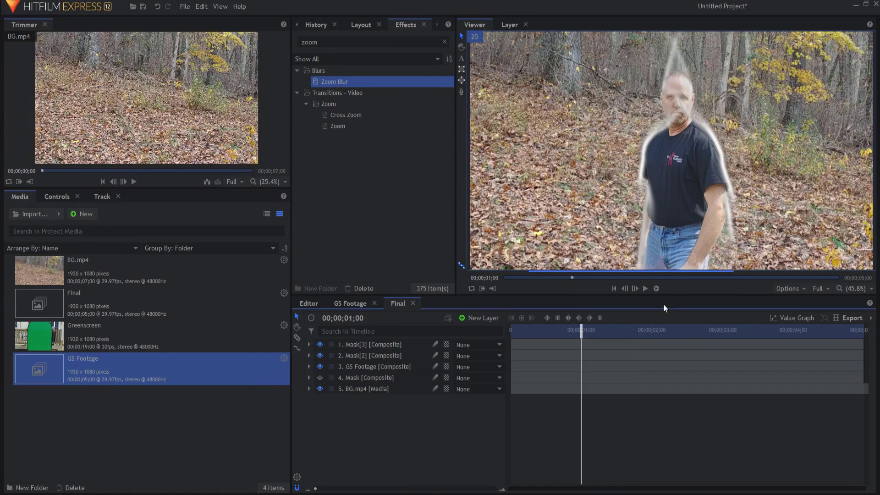
left_click(645, 288)
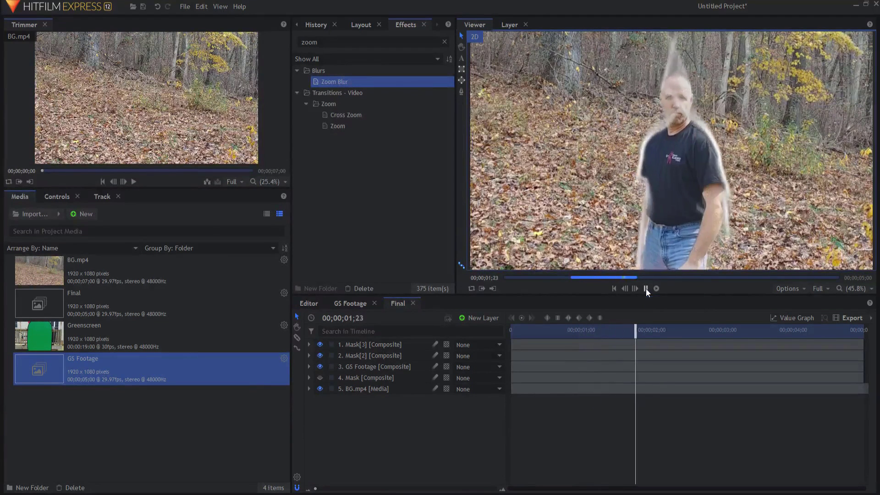
left_click(645, 288)
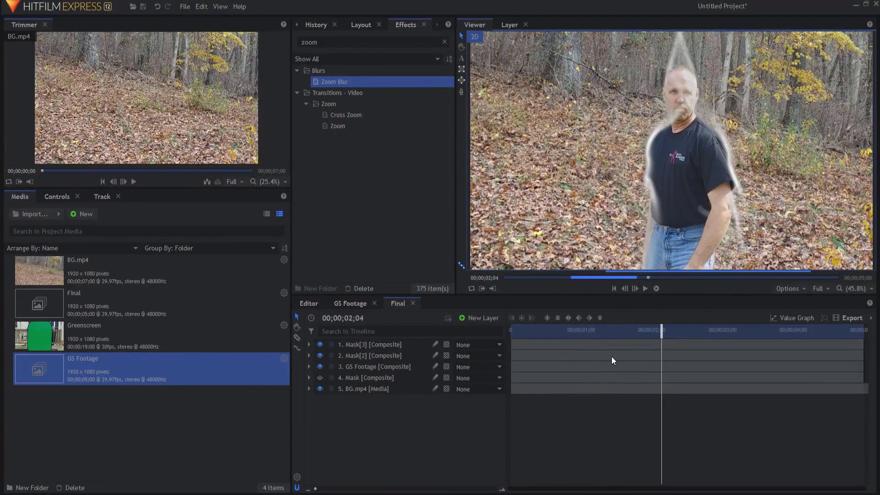
left_click(633, 331)
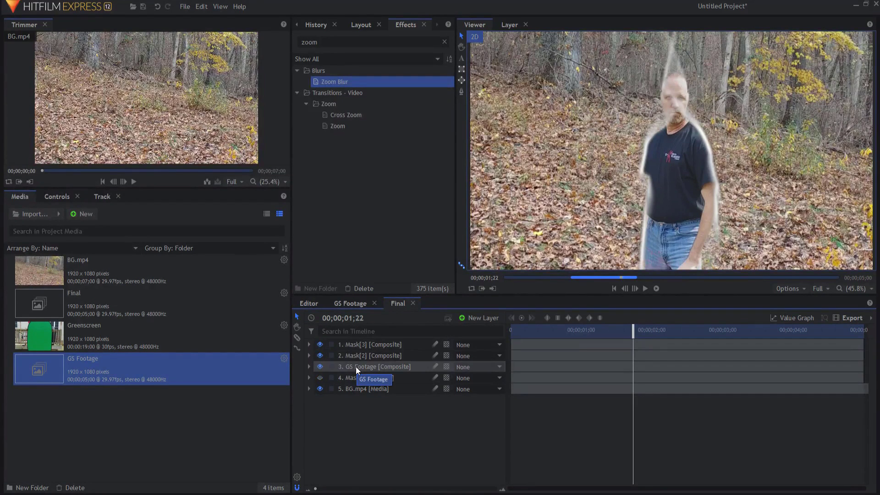
- Hide both glow masks and trim Mask[3] and Mask[2] to end at the 01;22 Scale keyframe
left_click(356, 367)
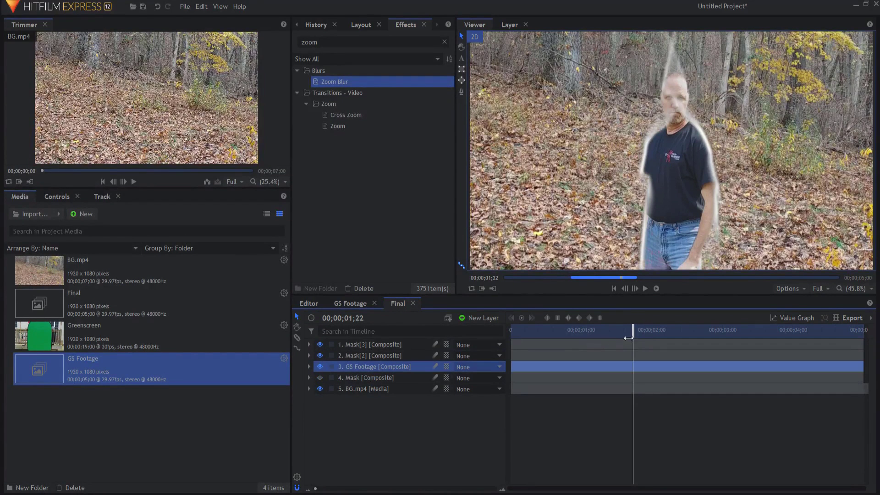
left_click(320, 344)
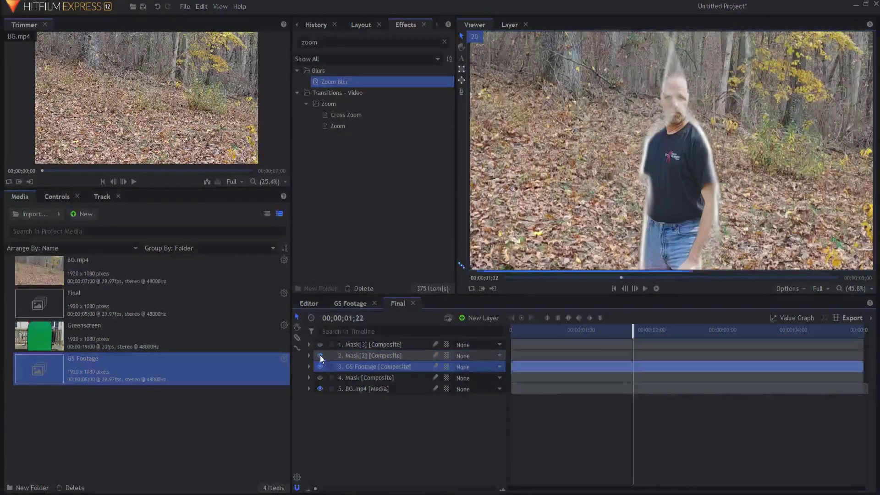
left_click(320, 356)
left_click_drag(636, 333, 626, 334)
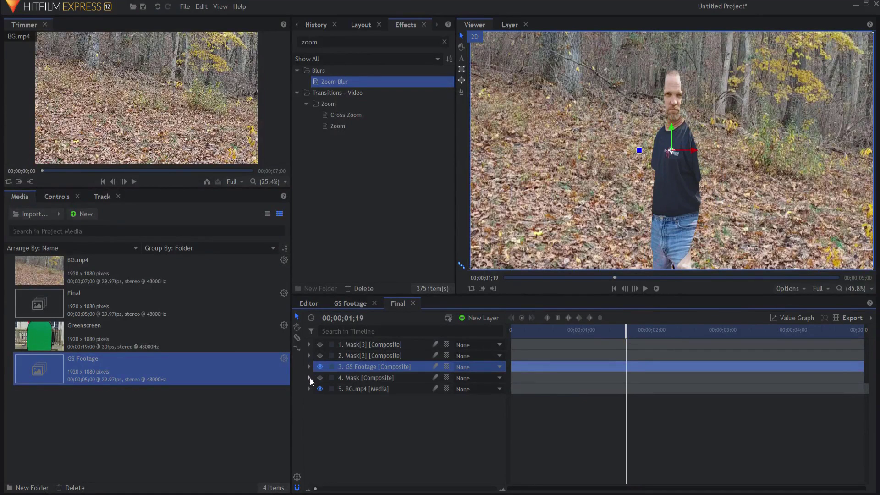
left_click(309, 377)
left_click(633, 455)
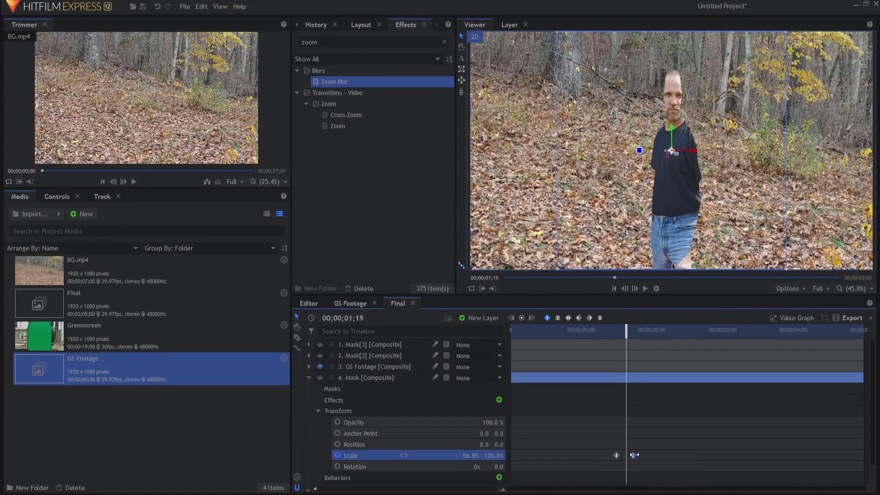
left_click(308, 377)
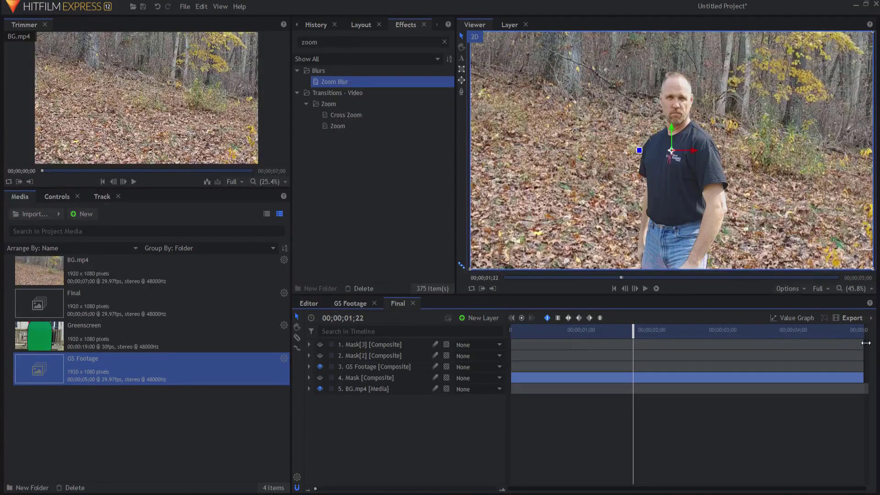
left_click_drag(864, 343, 632, 344)
left_click_drag(863, 356, 635, 356)
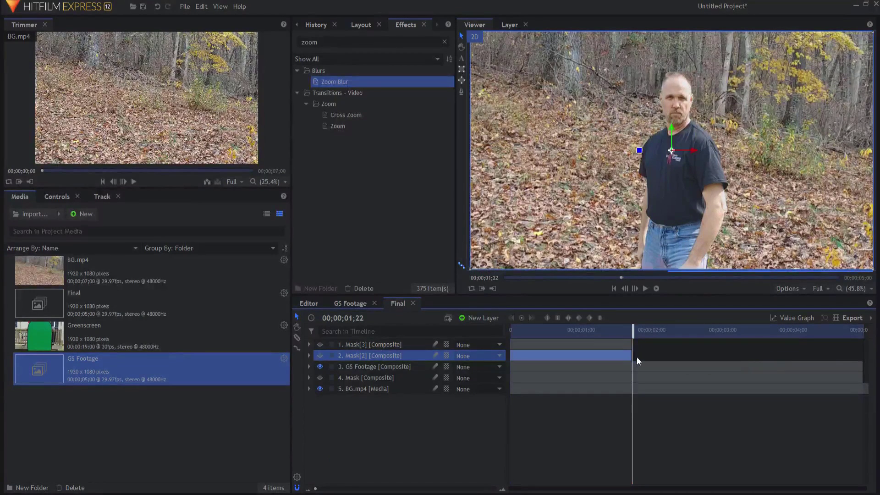
- Trim Mask[3], Mask[2] and GS Footage to start at the 01;15 Scale keyframe
left_click(310, 376)
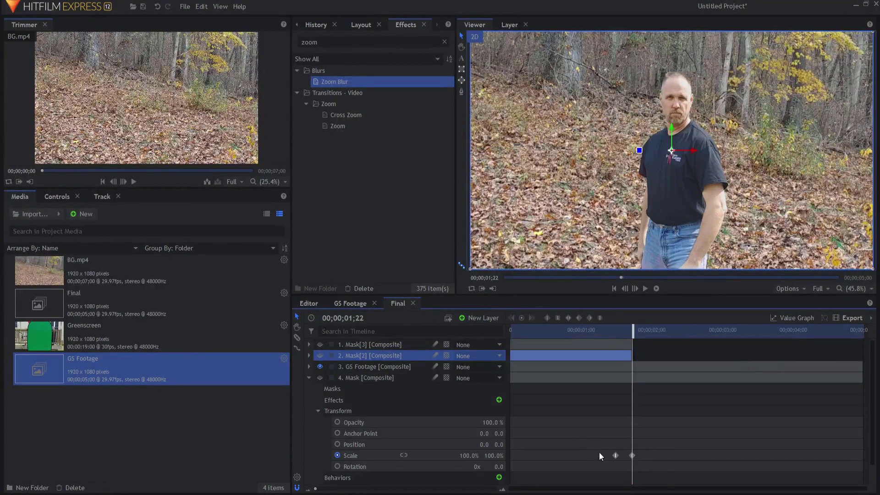
left_click(616, 455)
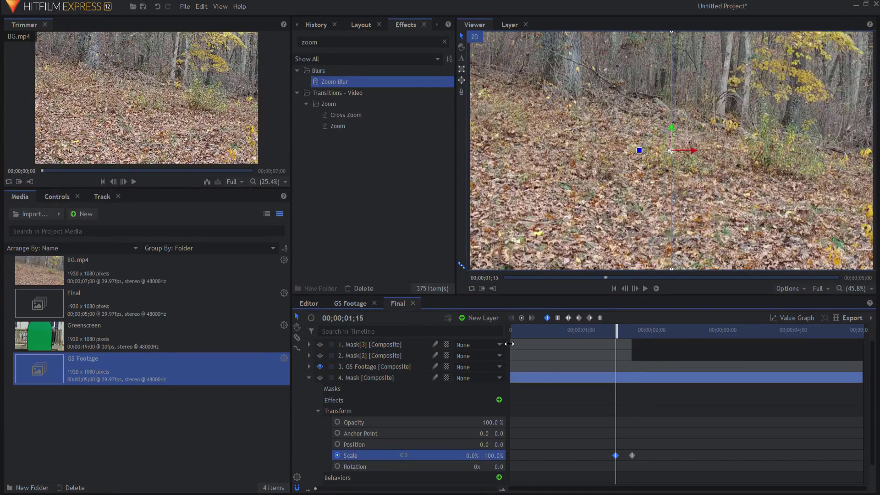
left_click_drag(512, 342, 618, 343)
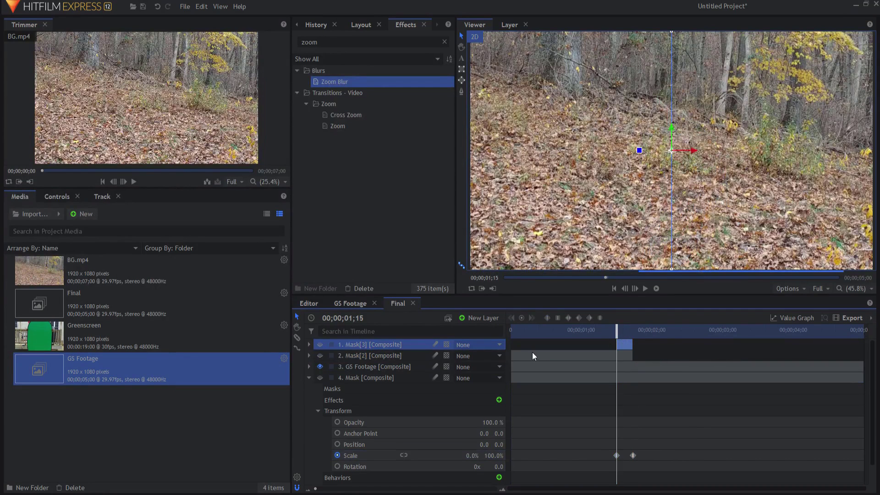
left_click_drag(511, 356, 614, 363)
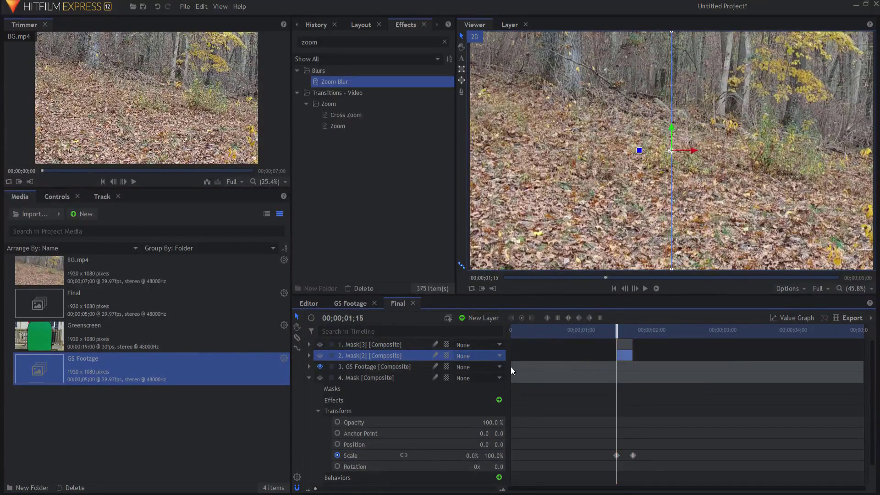
left_click_drag(512, 367, 617, 367)
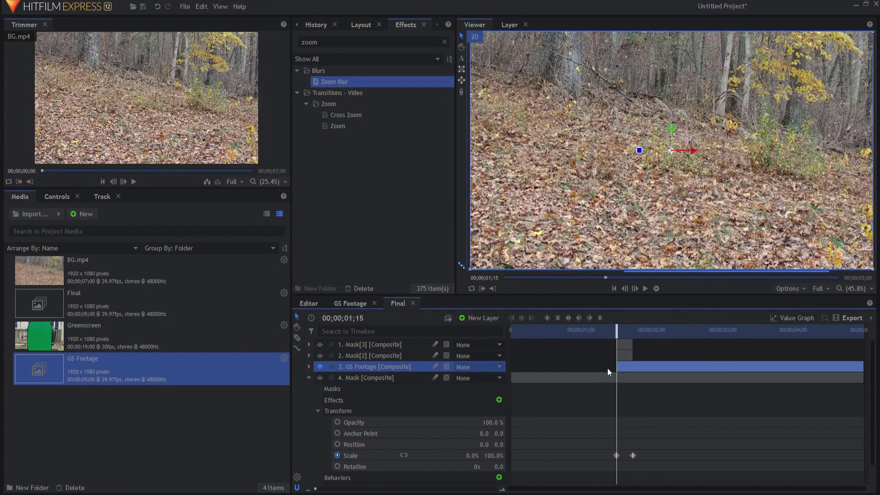
left_click(308, 378)
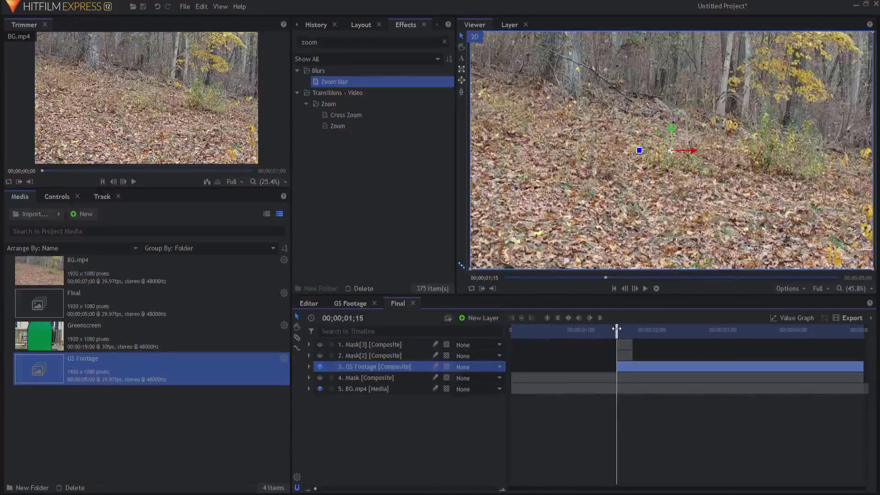
- Turn Mask[2] and Mask[3] back on and step frame by frame through the reveal
left_click(635, 288)
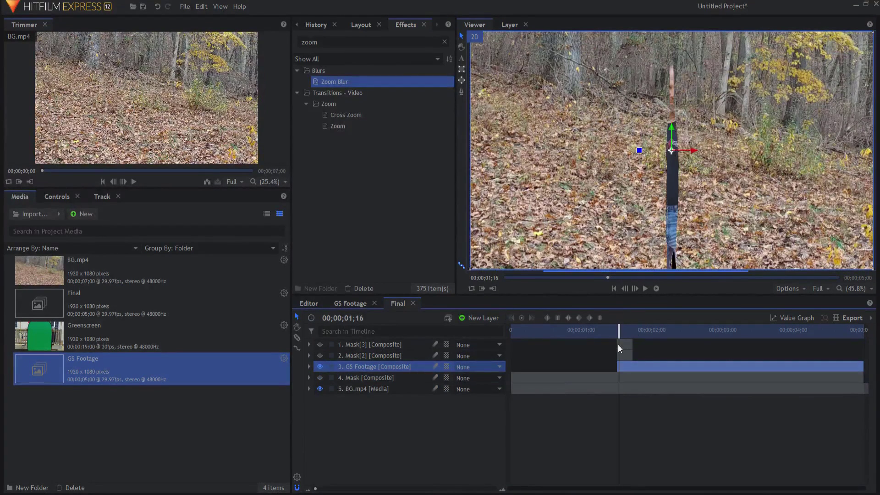
key("Right")
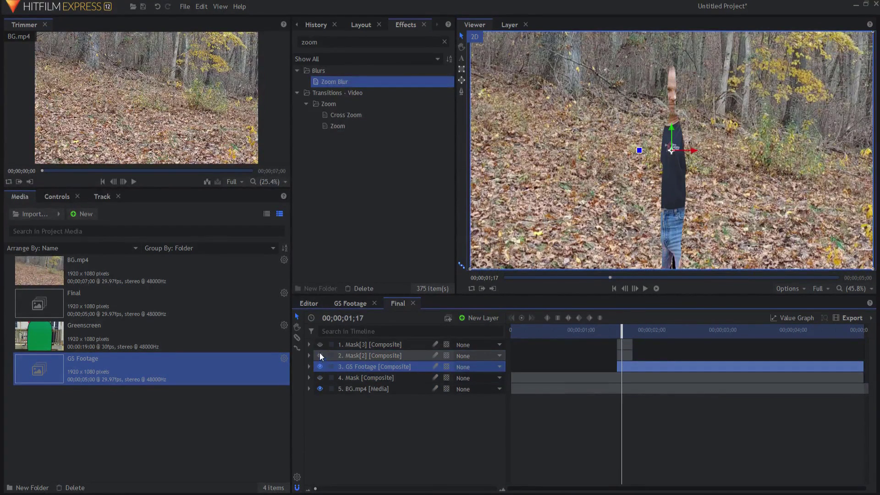
left_click(320, 356)
left_click(319, 344)
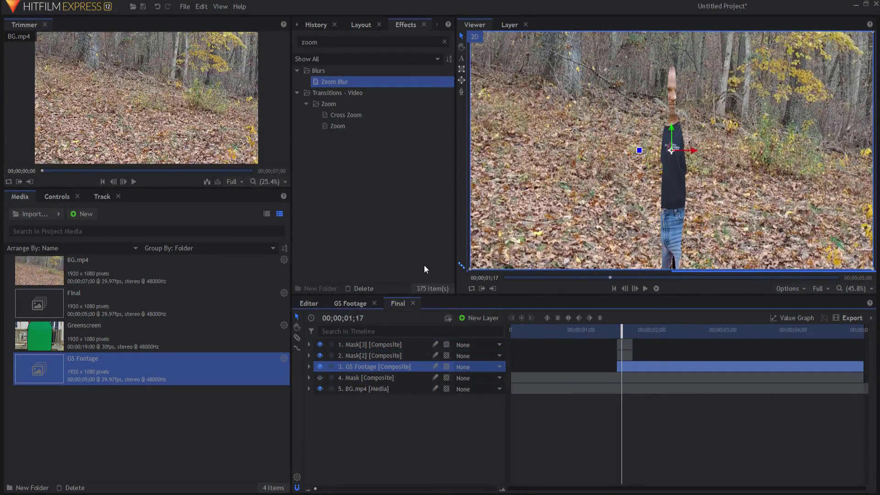
key("Right")
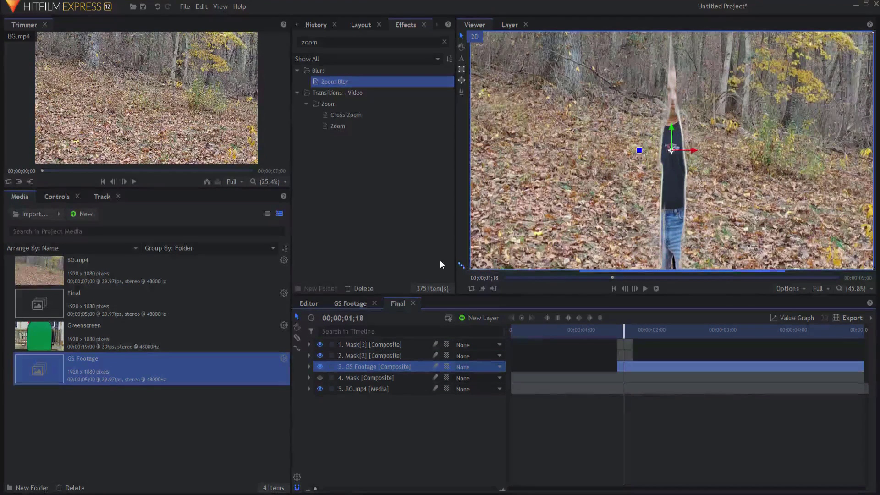
key("Right")
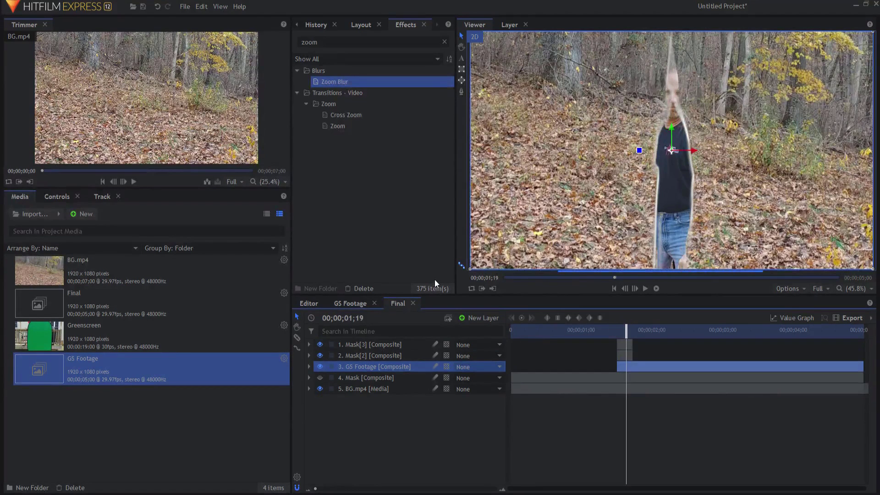
key("Right")
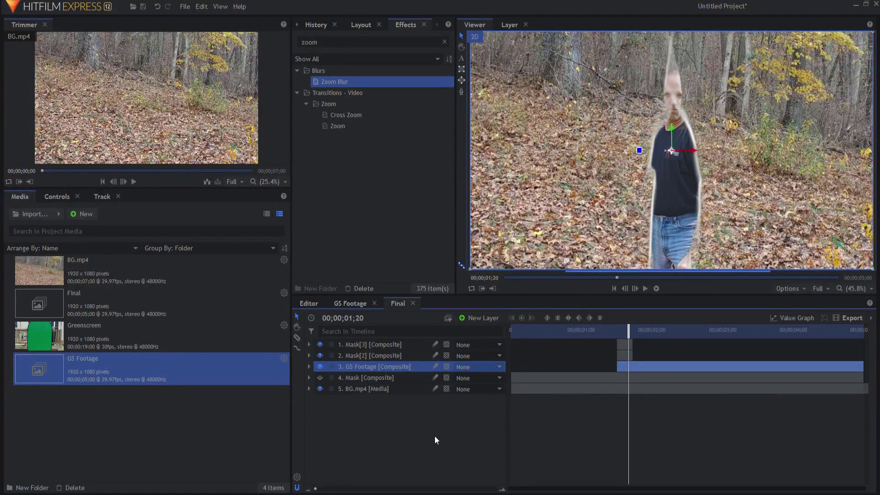
key("Right")
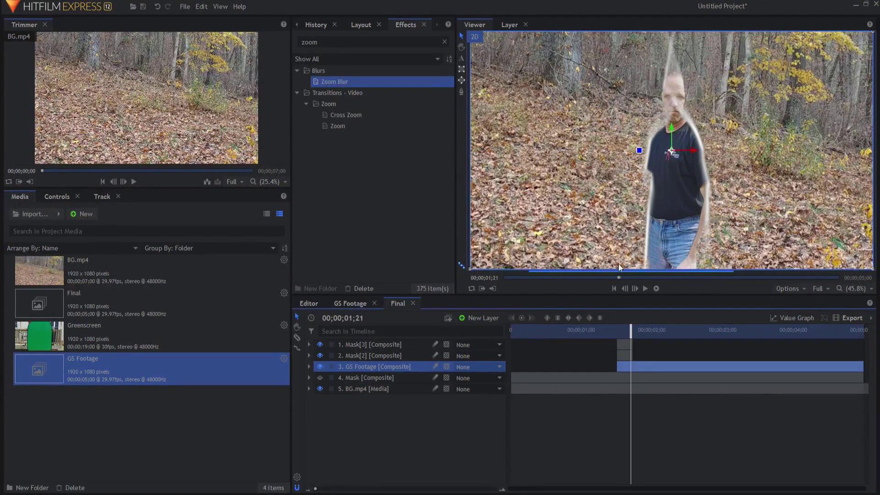
key("Right")
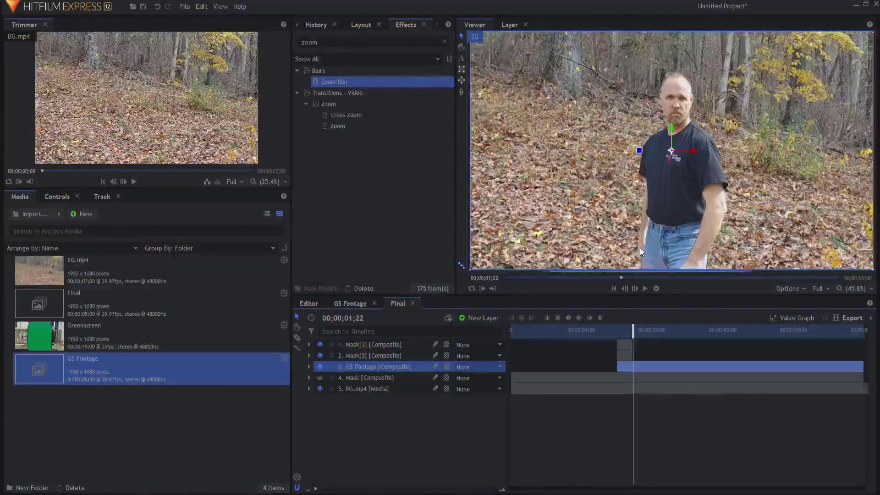
key("Right")
key("Right")
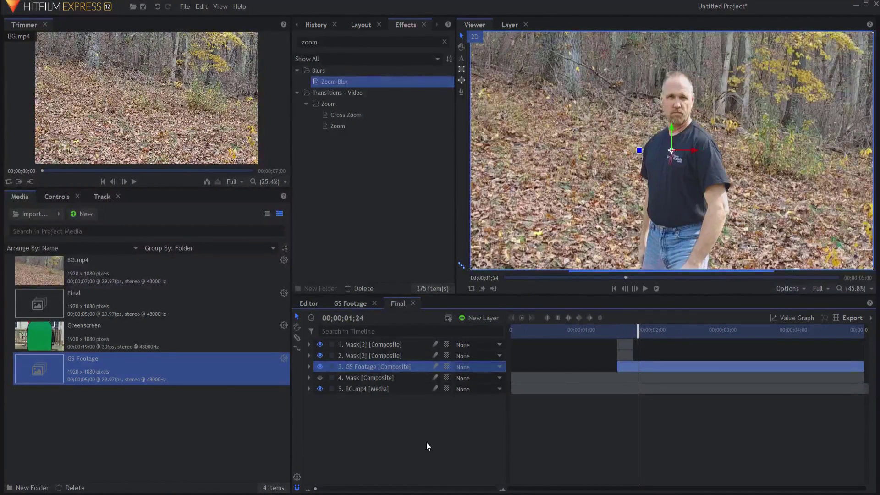
- Extend Mask[3] by one frame and step around the cut to check the edges
left_click(450, 422)
key("Left")
left_click_drag(633, 344, 635, 354)
key("Left")
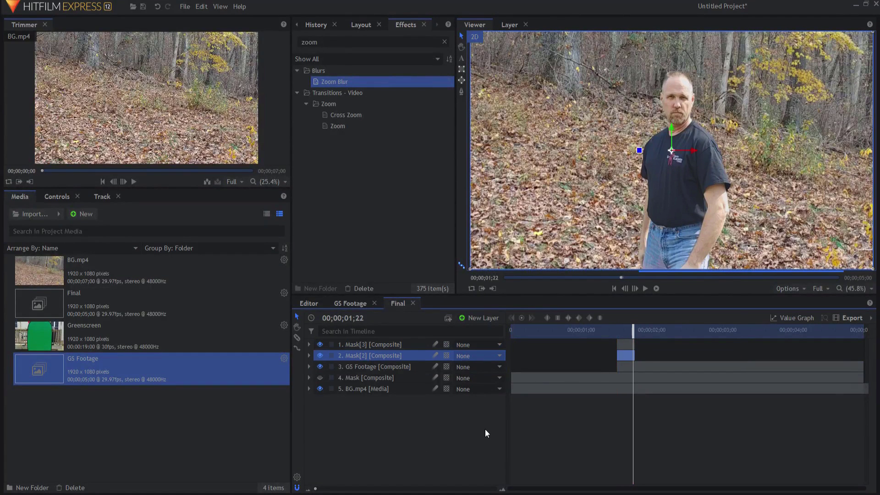
key("Right")
key("Right")
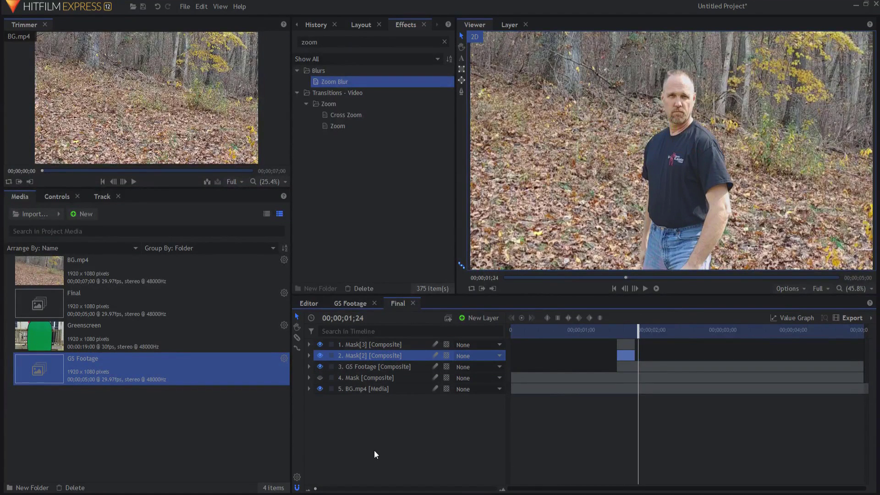
- Hide GS Footage, Mask[2] and Mask[3], and select the BG.mp4 layer
left_click(320, 367)
left_click(322, 356)
left_click(320, 343)
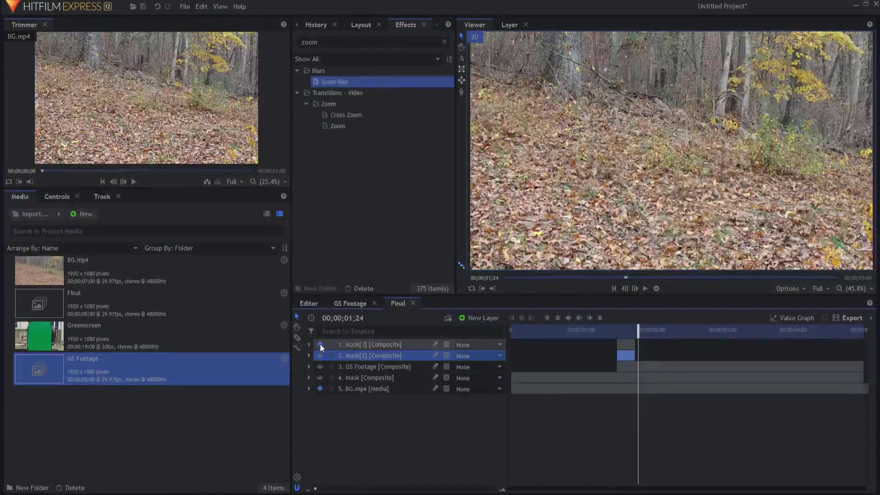
left_click(357, 389)
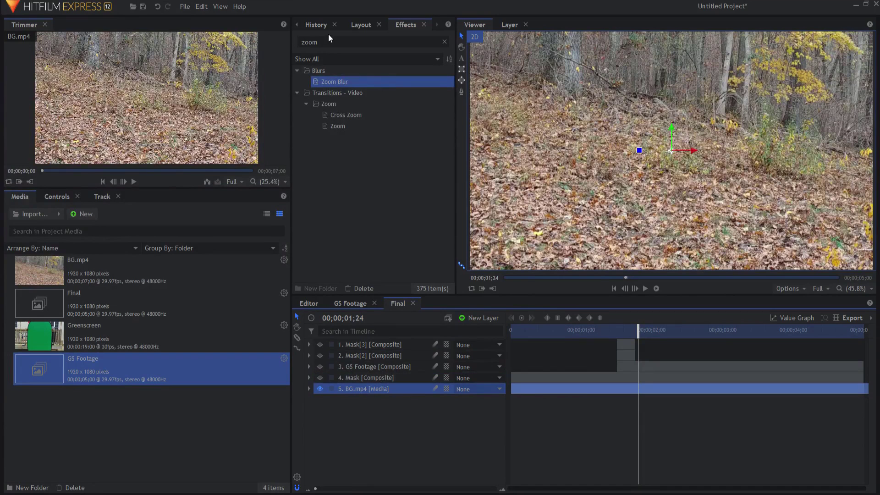
- Search 'bulg' and apply the Bulge distortion to BG.mp4
double_click(308, 42)
type("bu")
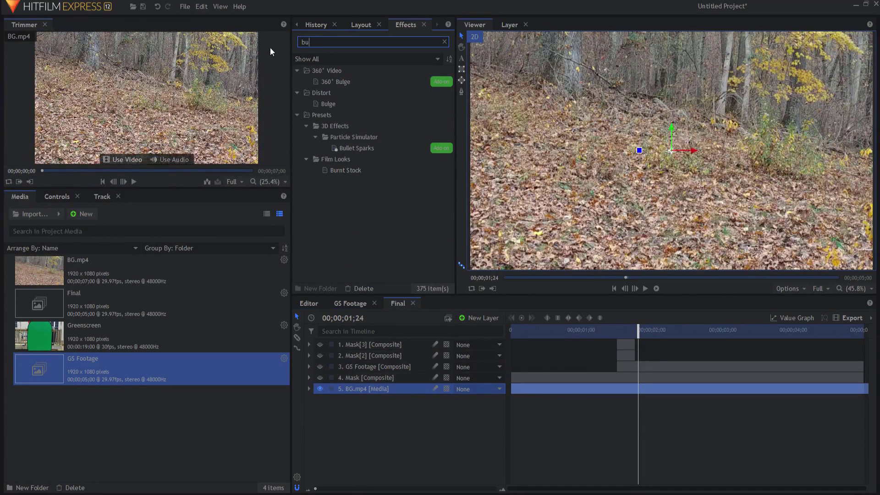
type("lg")
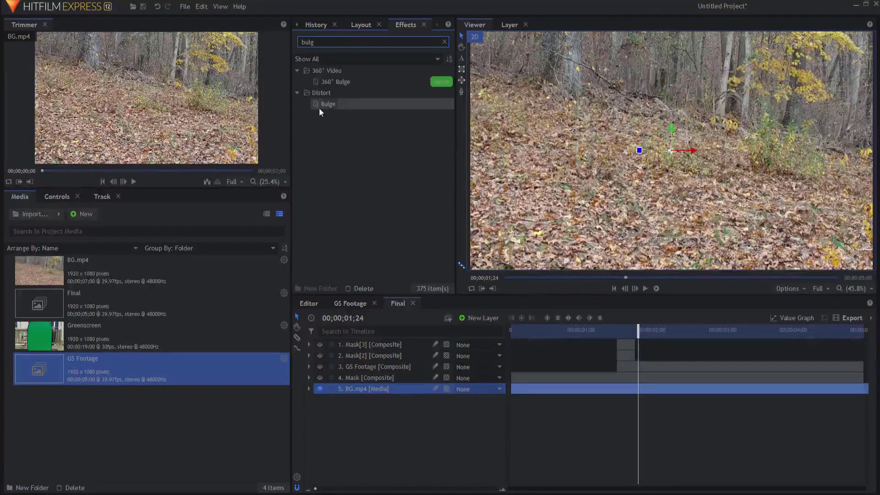
left_click(339, 104)
left_click_drag(369, 391, 370, 391)
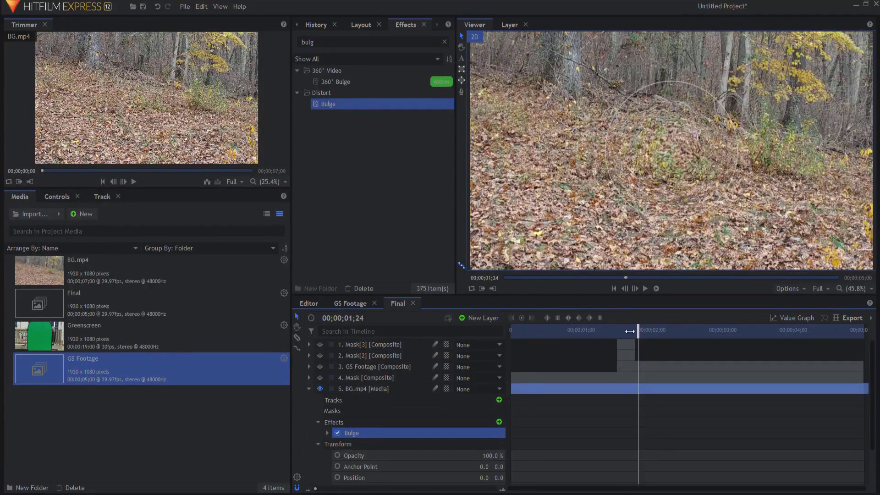
- At 01;22, show GS Footage and move the Bulge centre onto the man's upper body
mouse_move(637, 328)
left_mouse_down()
mouse_move(620, 328)
mouse_move(634, 327)
left_mouse_up()
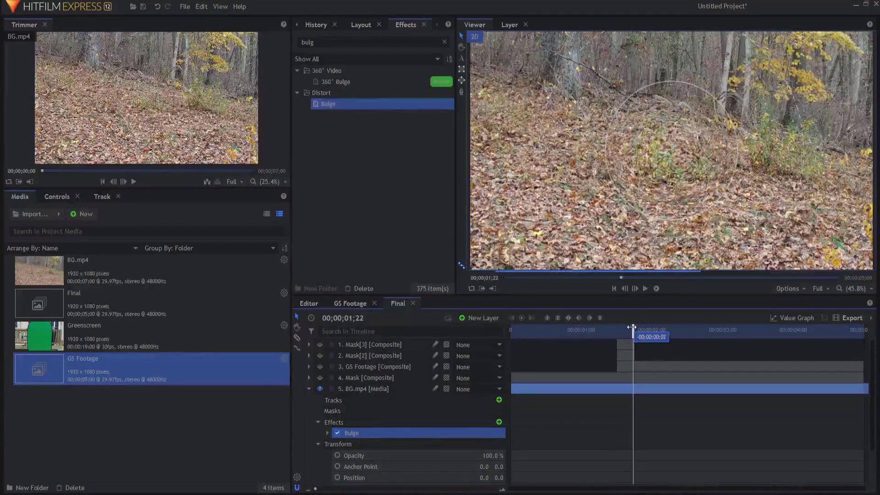
left_click(320, 366)
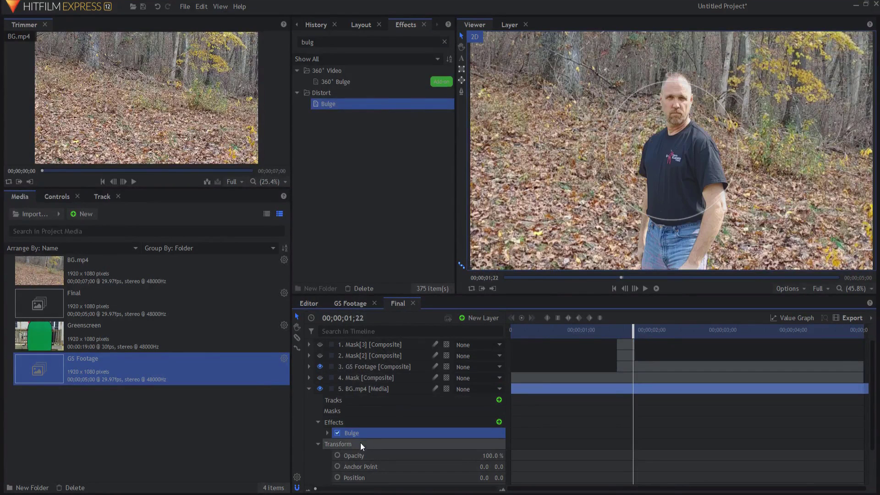
left_click_drag(675, 156, 678, 185)
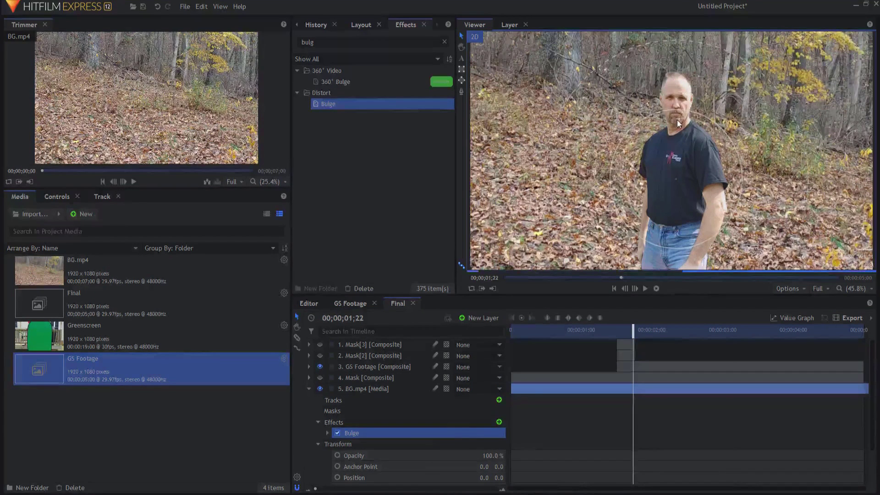
left_click_drag(677, 104, 672, 53)
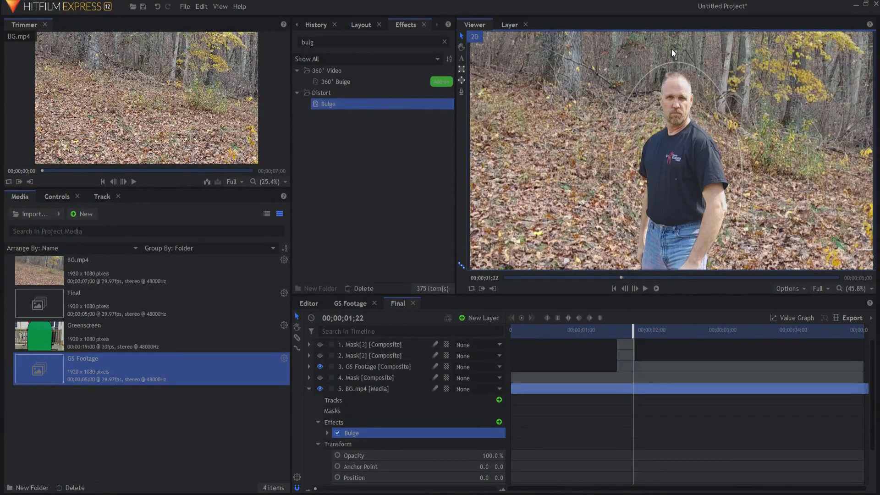
- Set the Bulge Plateau to 30% and hide GS Footage again
left_click(328, 432)
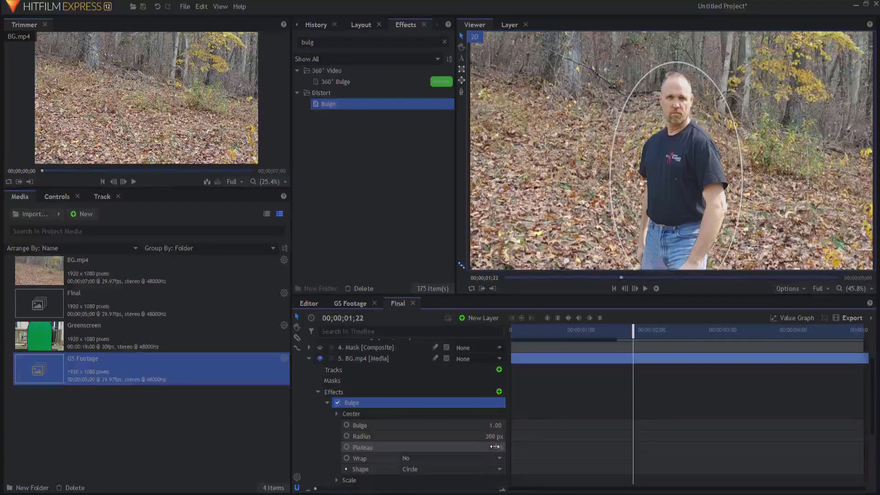
left_click_drag(497, 447, 518, 448)
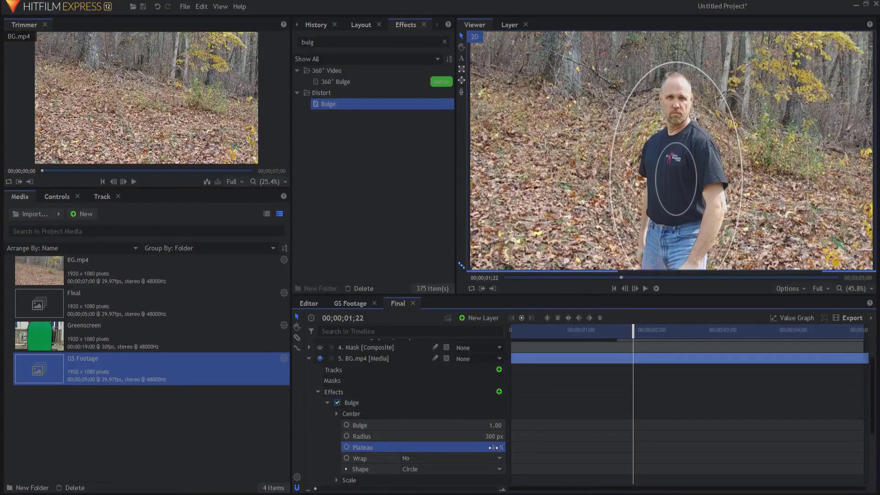
left_click(482, 447)
type("30")
key("Return")
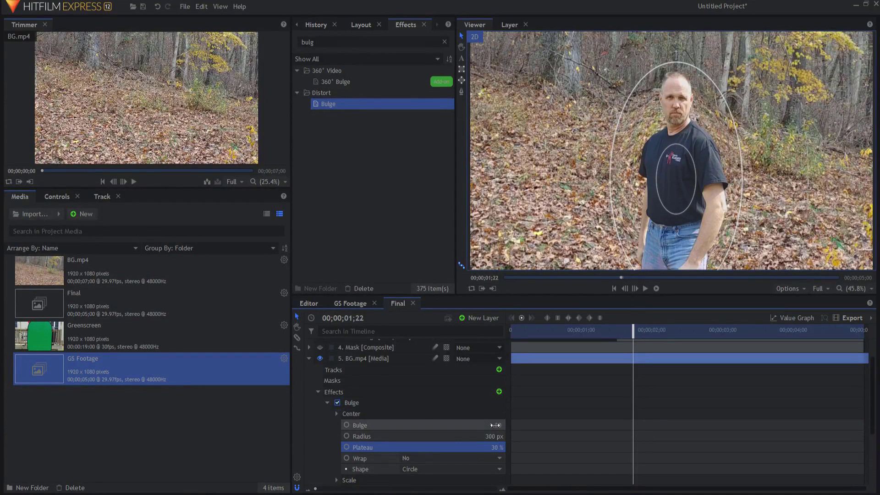
scroll(318, 359, "up", 2)
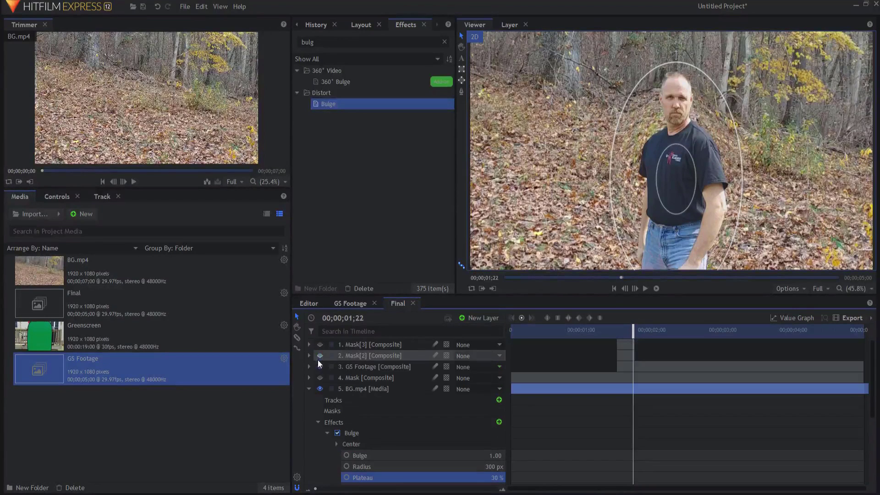
left_click(321, 366)
- Keyframe the Bulge at 0 near 01;10, then push it negative by 01;15
scroll(451, 403, "down", 2)
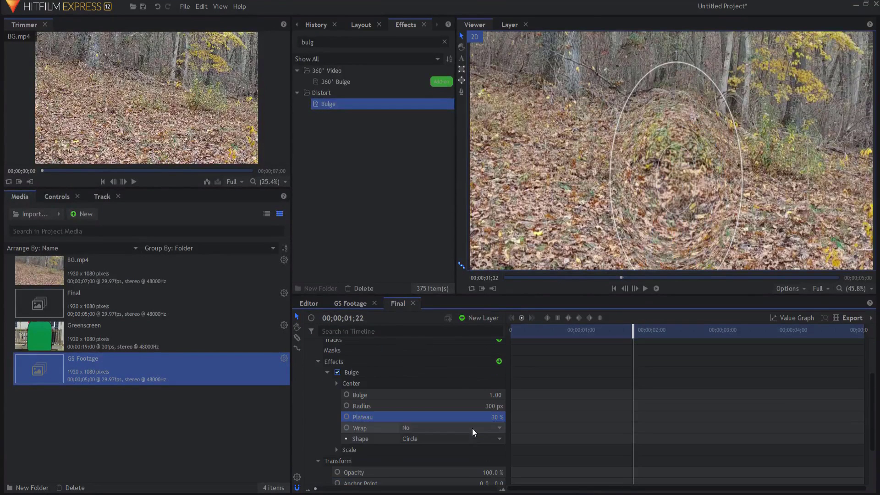
left_click_drag(495, 395, 472, 396)
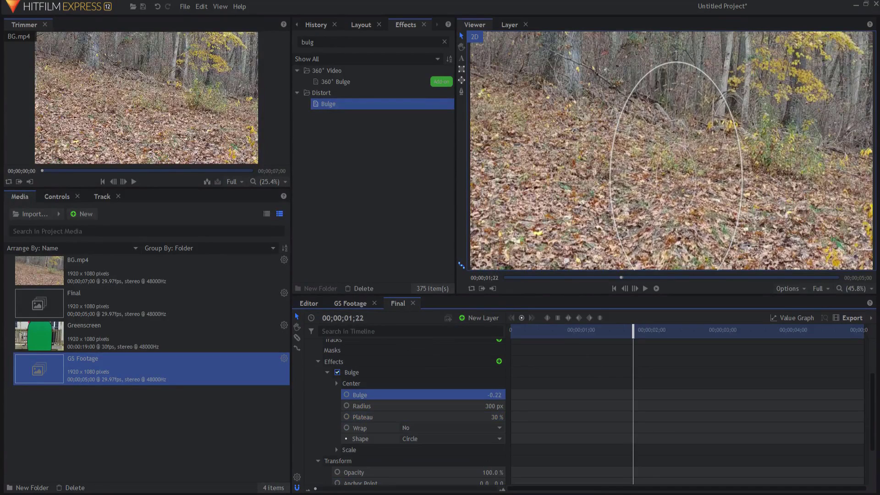
left_click_drag(472, 395, 492, 394)
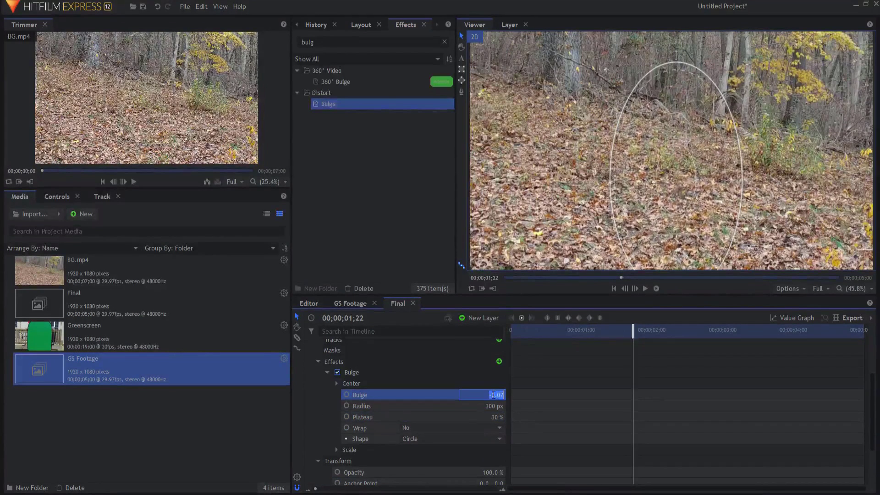
scroll(567, 367, "up", 3)
left_click_drag(637, 328, 601, 331)
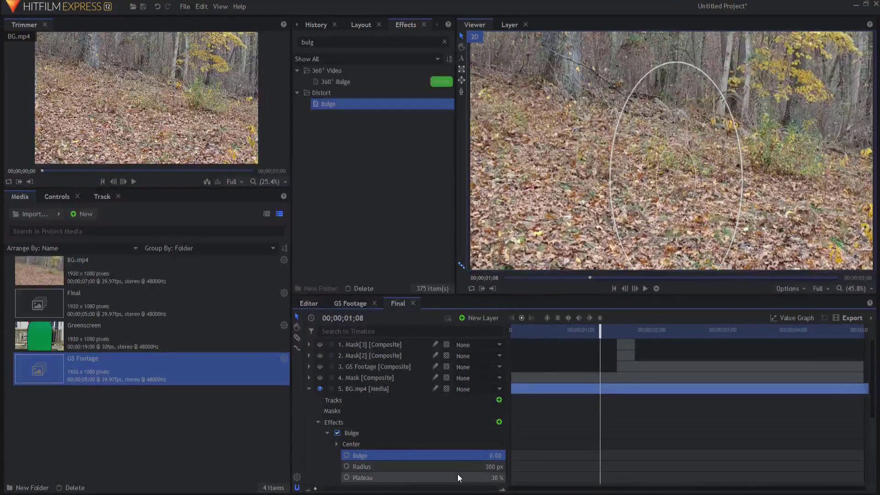
left_click(346, 455)
key("Right")
key("Right")
key("Right")
key("Right")
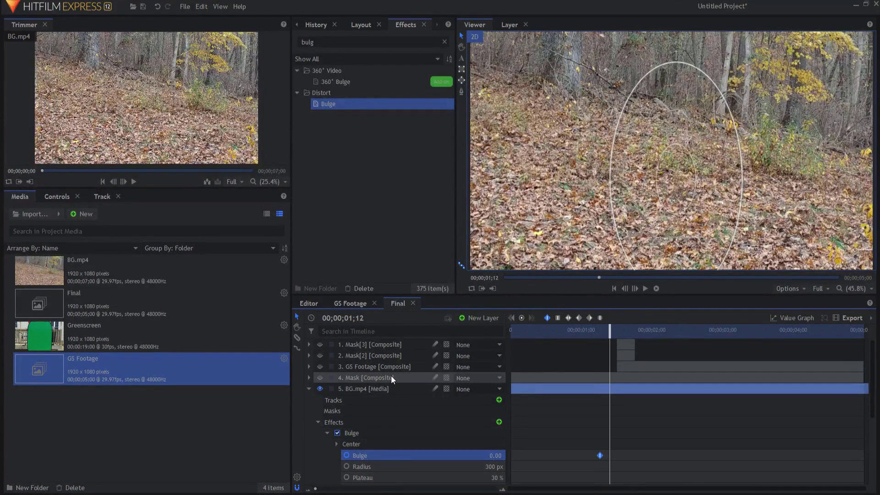
key("Right")
key("Right")
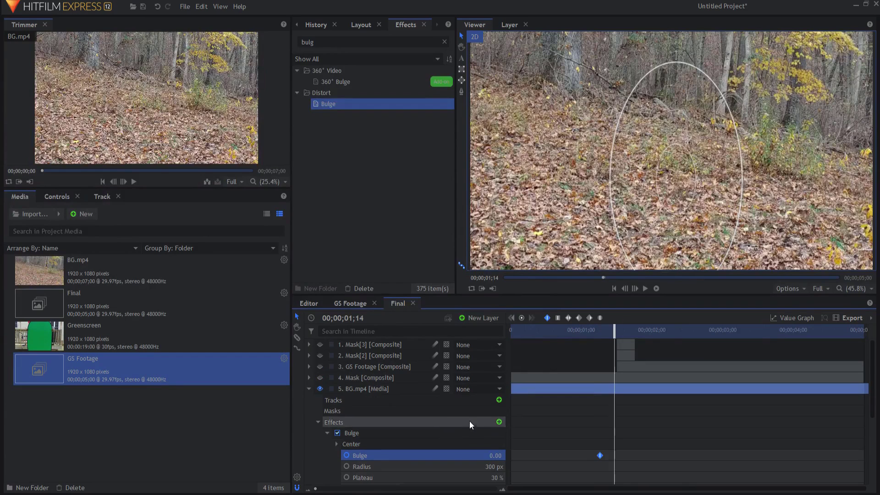
key("Right")
left_click_drag(495, 455, 442, 455)
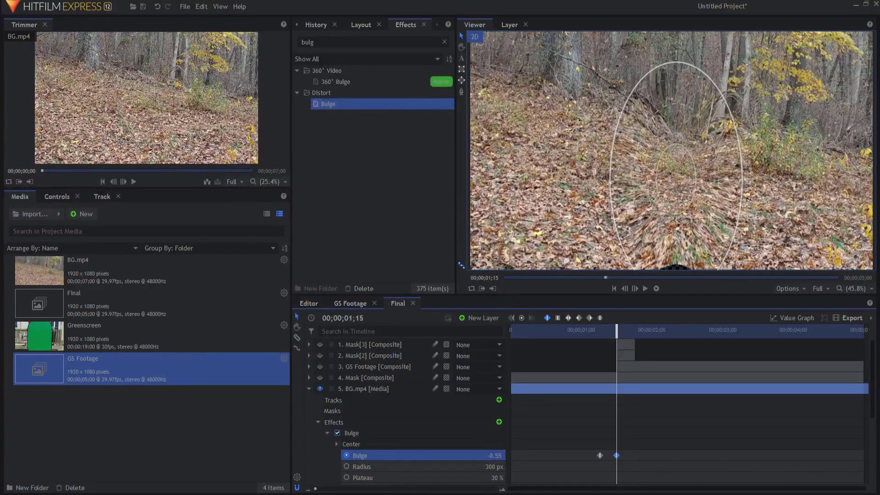
- Show GS Footage and keyframe the Bulge at 0.50 at 01;21, then 0.34
key("Right")
key("Right")
key("Right")
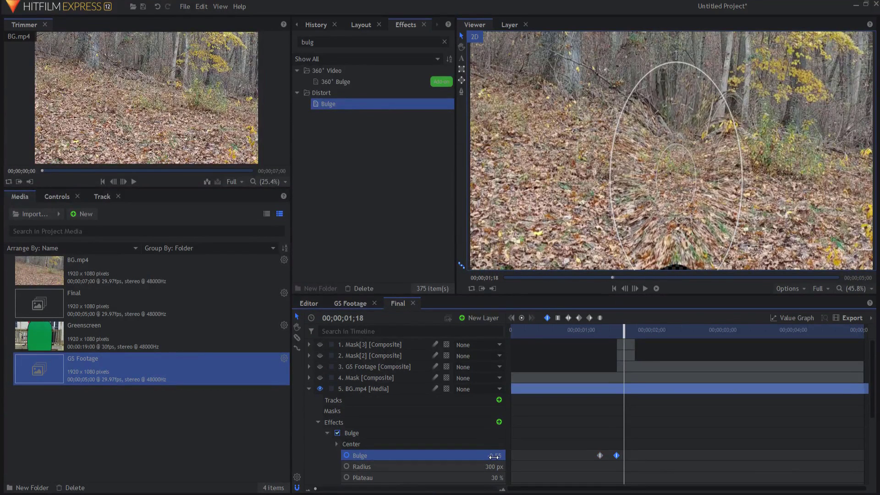
left_click(320, 367)
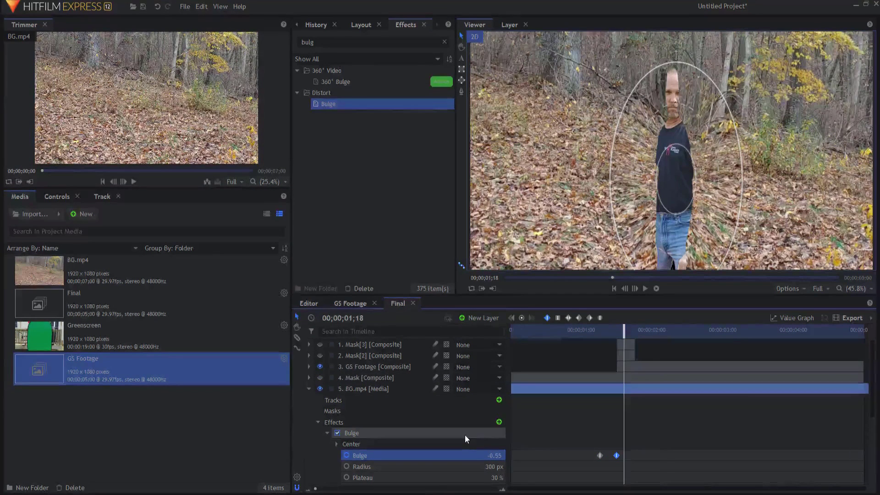
key("Right")
key("Right")
key("Right")
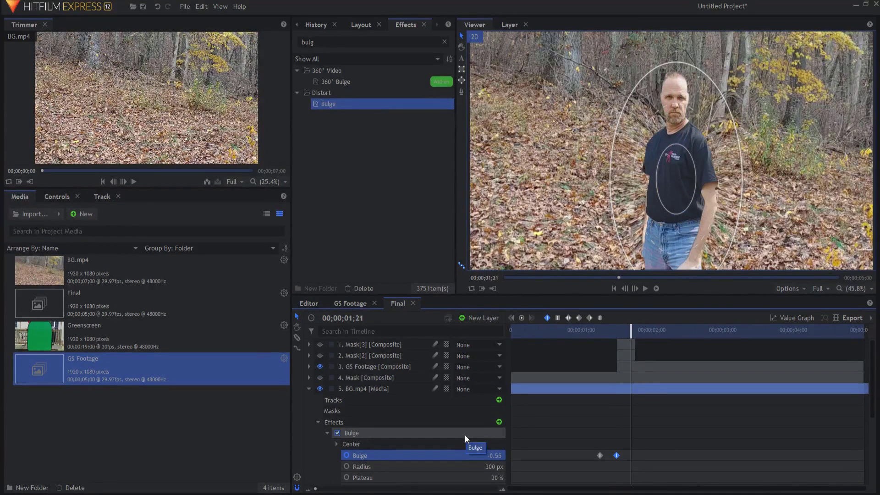
left_click_drag(493, 455, 495, 456)
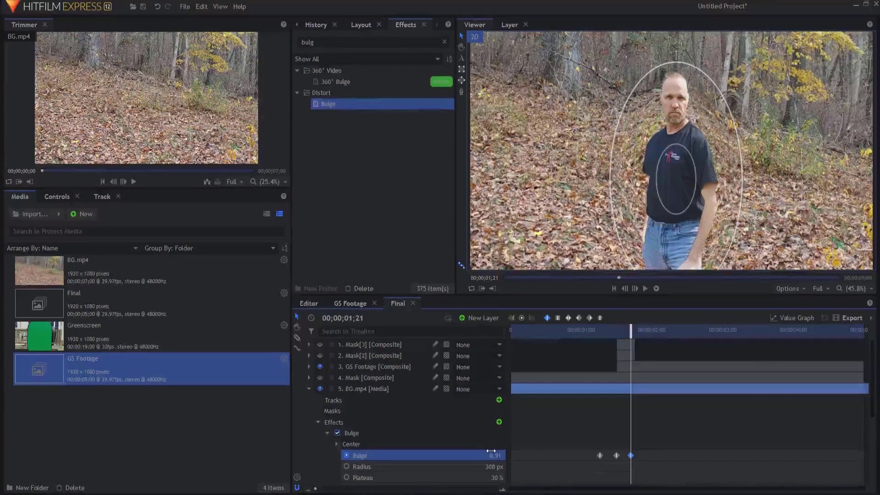
left_click(488, 455)
key("Return")
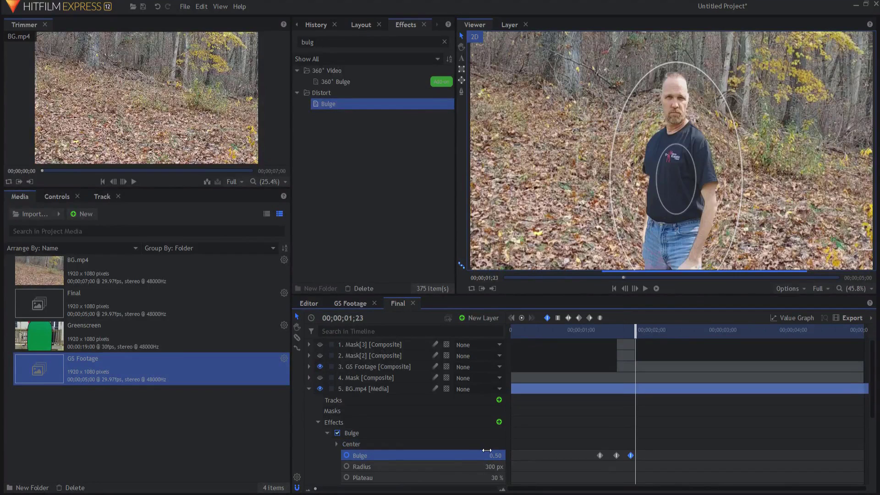
mouse_move(488, 450)
left_mouse_down()
mouse_move(466, 455)
mouse_move(500, 456)
left_mouse_up()
- Return the Bulge to 0 with a keyframe at 02;00
key("Right")
key("Right")
key("Right")
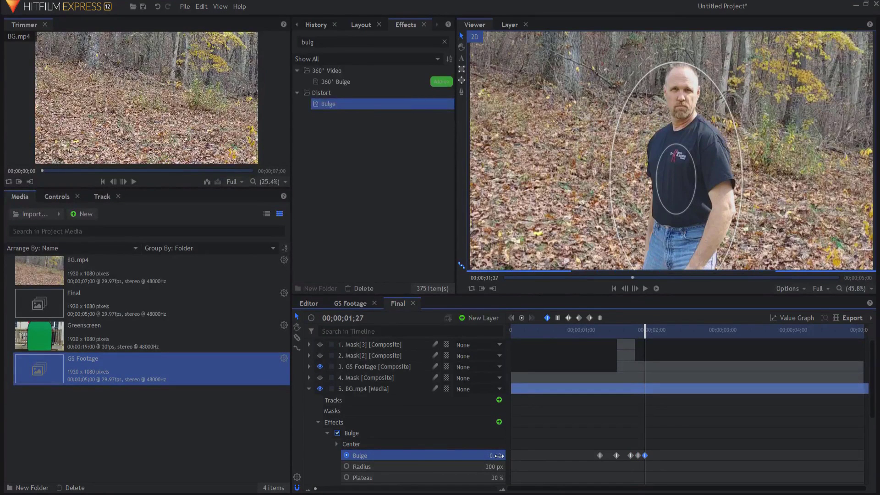
key("Right")
key("Right")
key("Right")
left_click(499, 456)
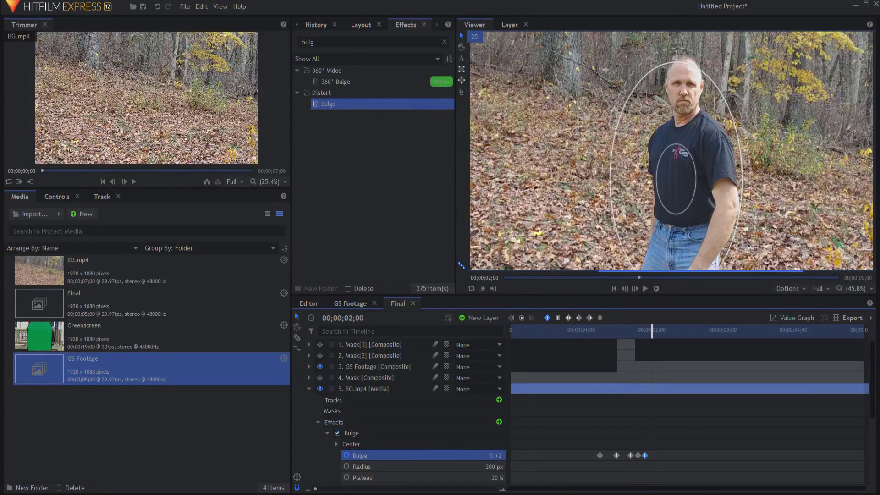
type("0")
key("Return")
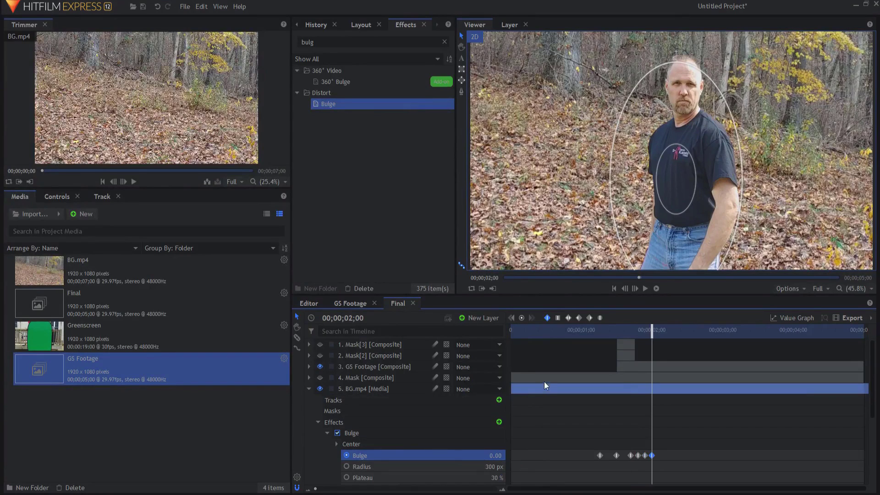
left_click(308, 388)
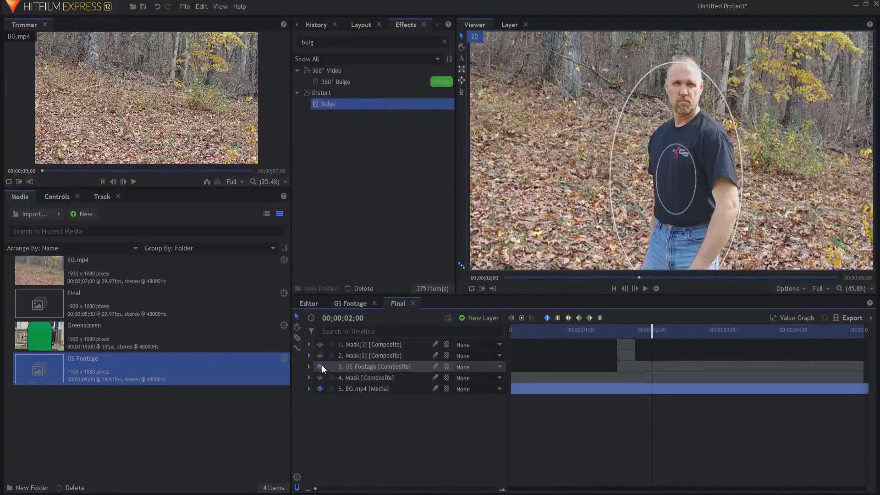
- Hide the GS Footage actor layer and preview the bulge from 01;01, scrubbing around 02;07
left_click(320, 366)
left_click(582, 331)
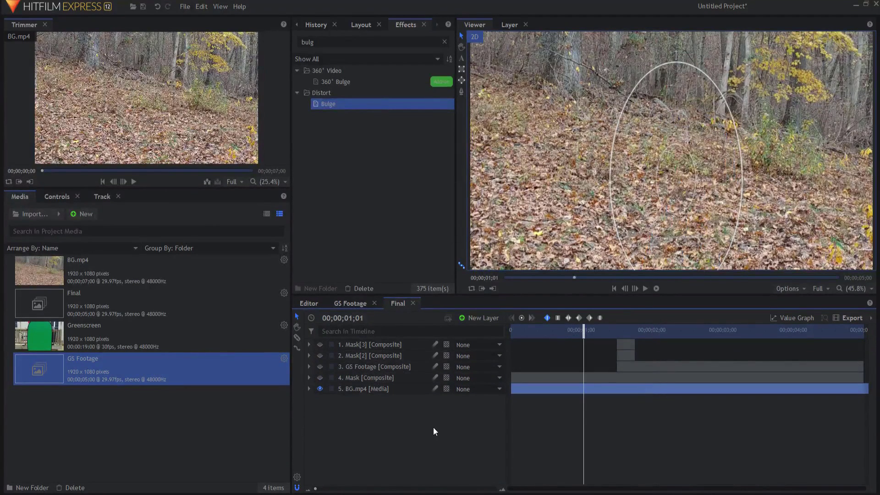
left_click(433, 428)
left_click(645, 288)
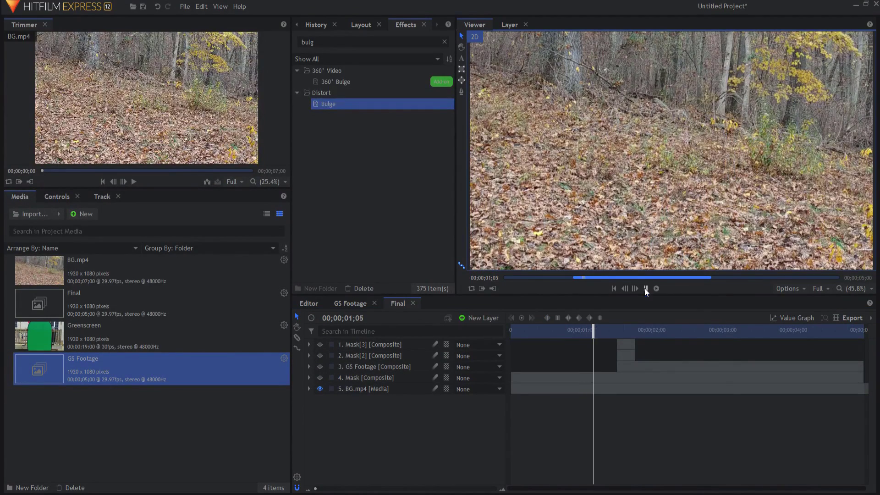
left_click(645, 288)
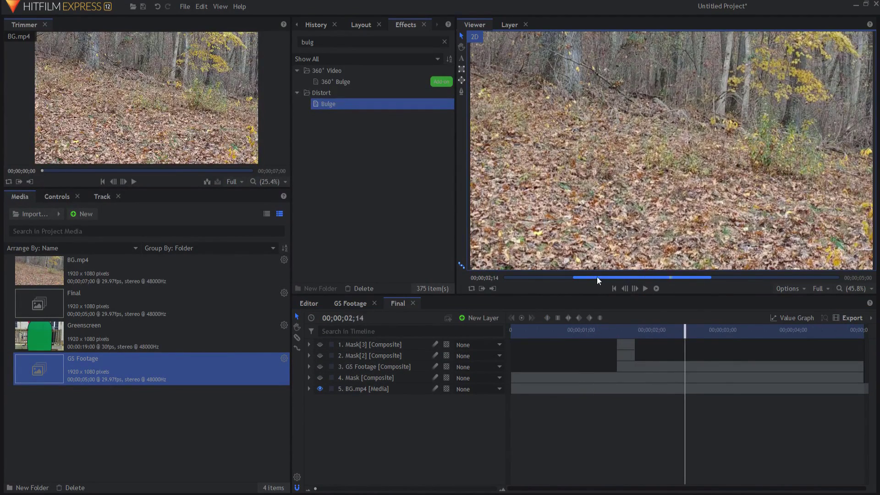
left_click_drag(597, 276, 655, 276)
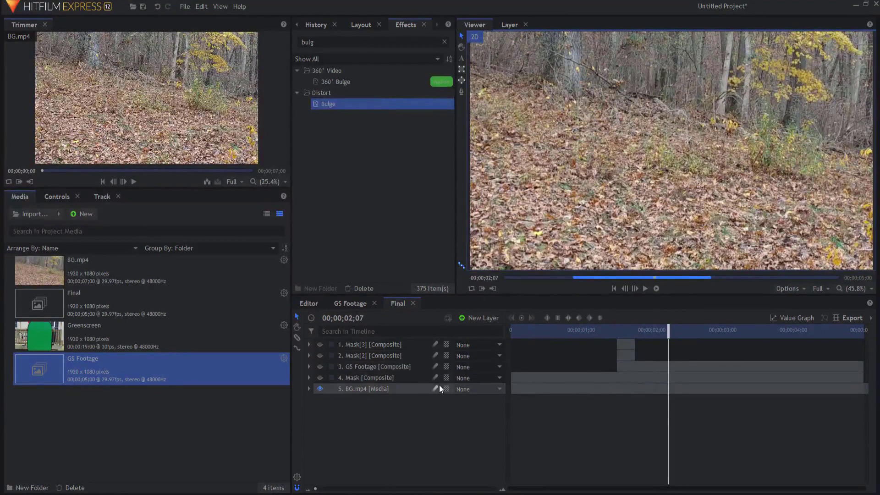
- Make the actor footage, Mask[2] and Mask[3] layers visible again
left_click(321, 379)
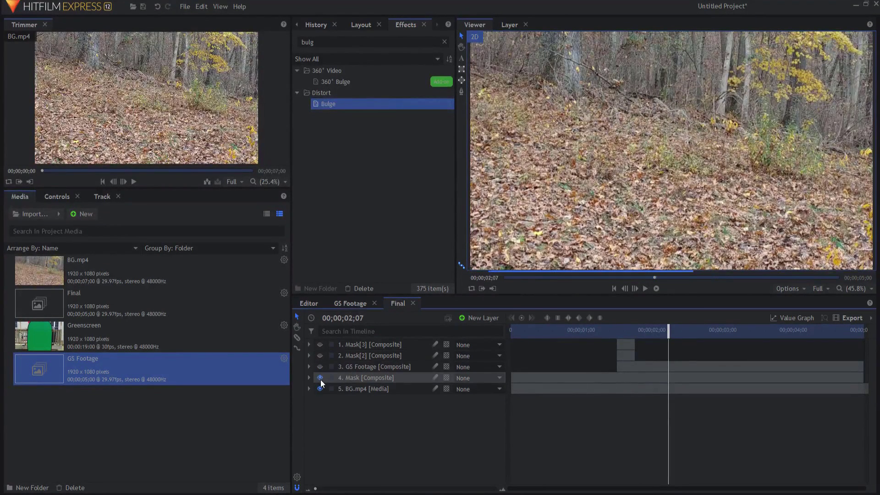
left_click(320, 368)
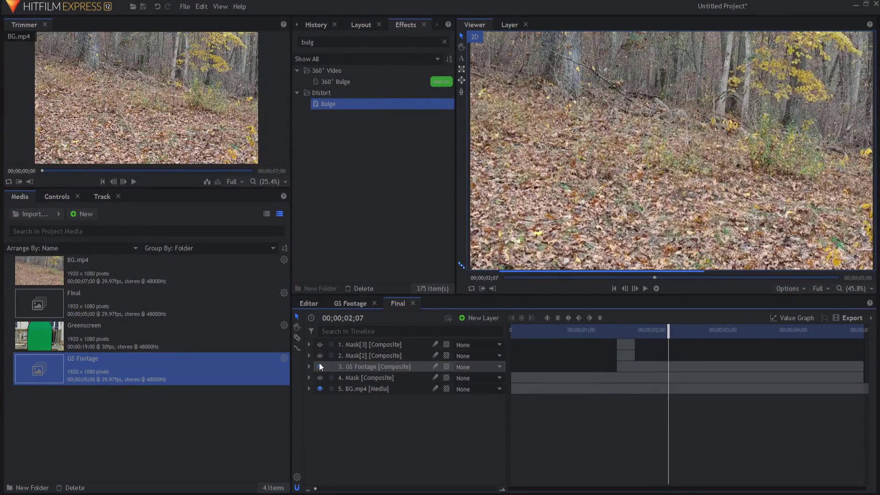
left_click(320, 356)
left_click(321, 344)
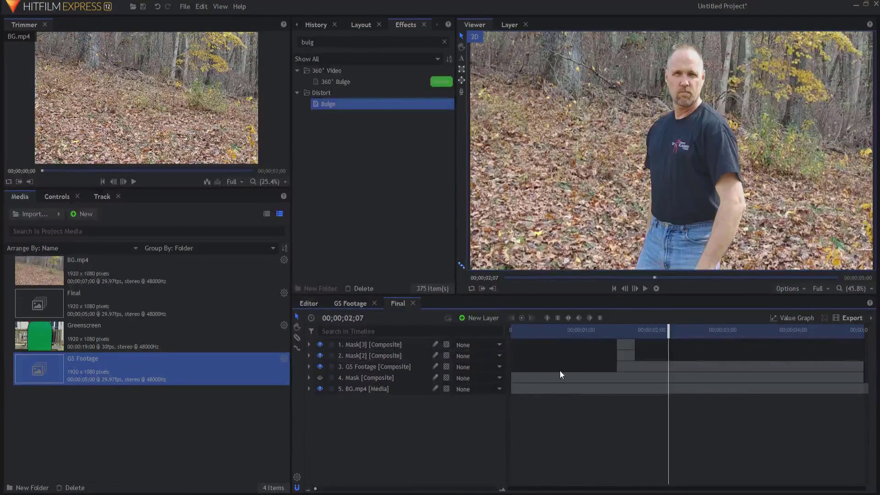
- Play the full teleport preview from the start and scrub frames around 01;24
left_click(614, 289)
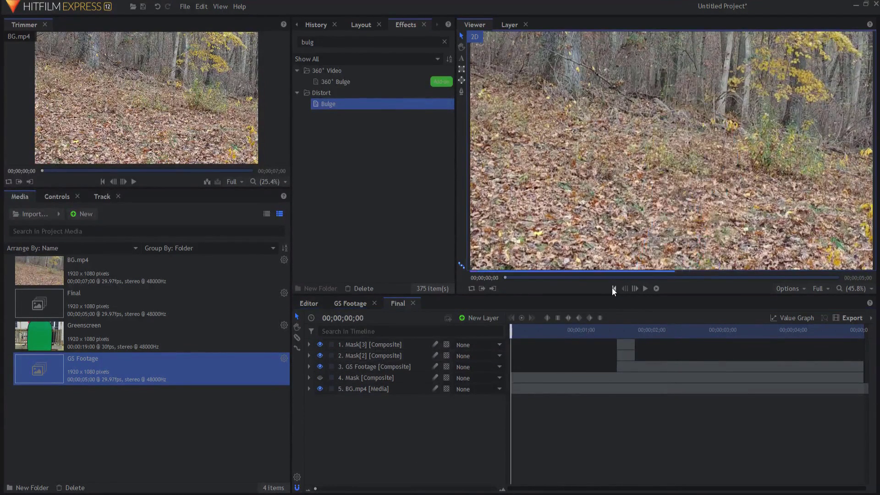
left_click(645, 288)
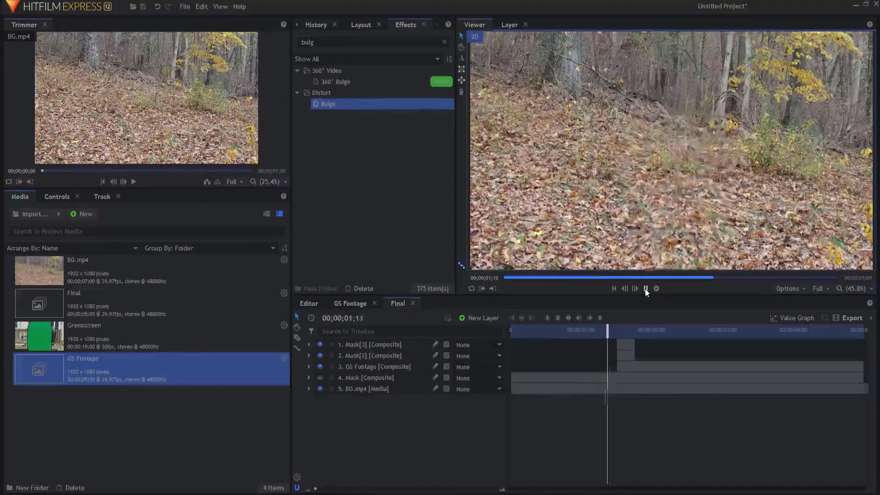
left_click(644, 289)
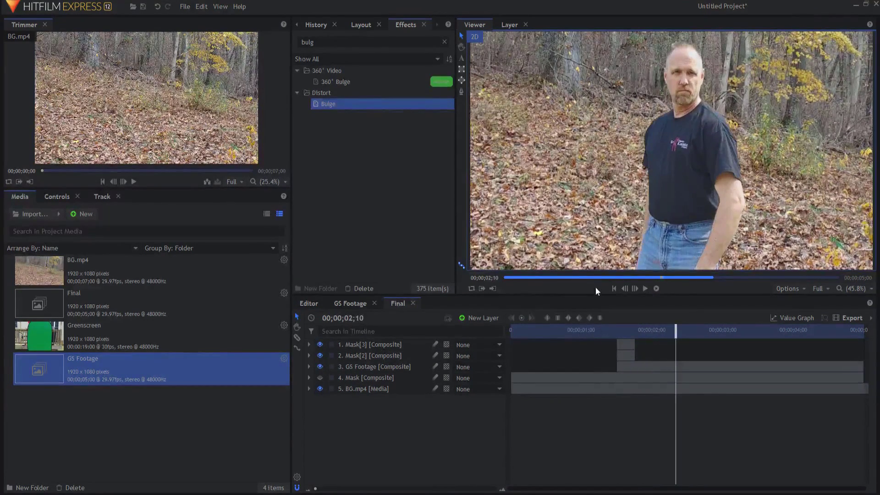
left_click_drag(594, 277, 648, 270)
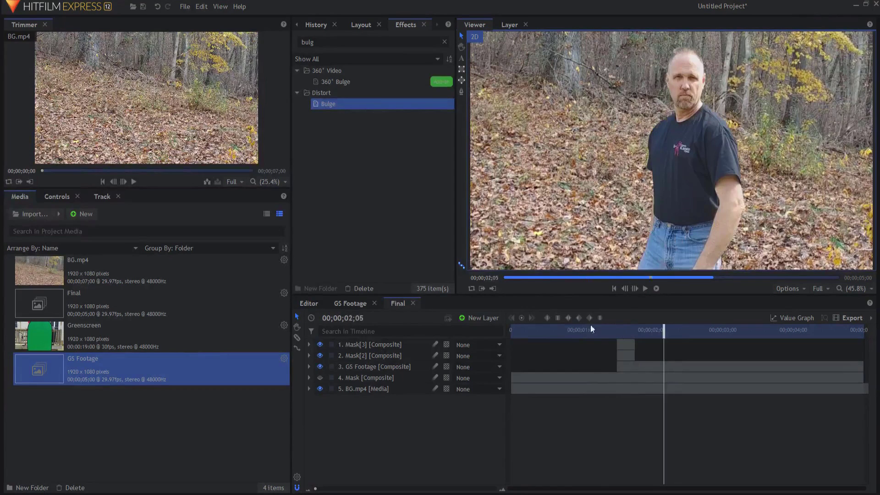
- Drag all six BG.mp4 Bulge keyframes six frames later, then check the effect start at 00;23
left_click(370, 389)
left_click(308, 389)
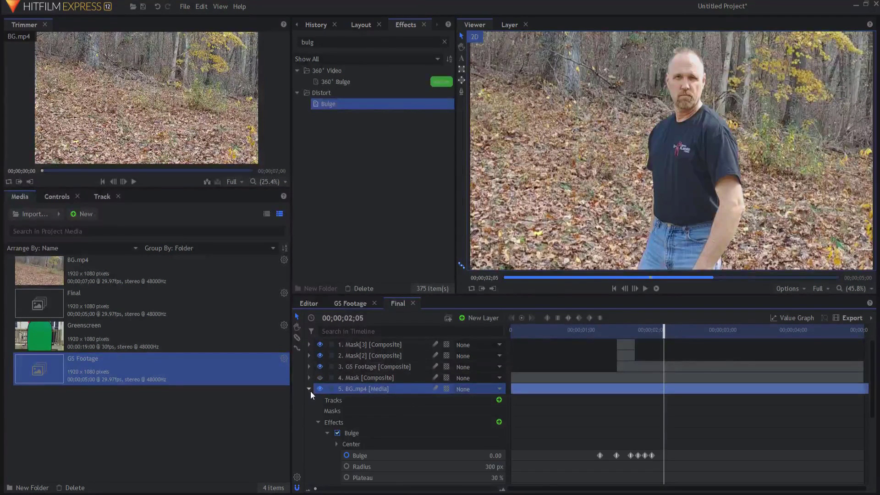
left_click_drag(577, 441, 684, 465)
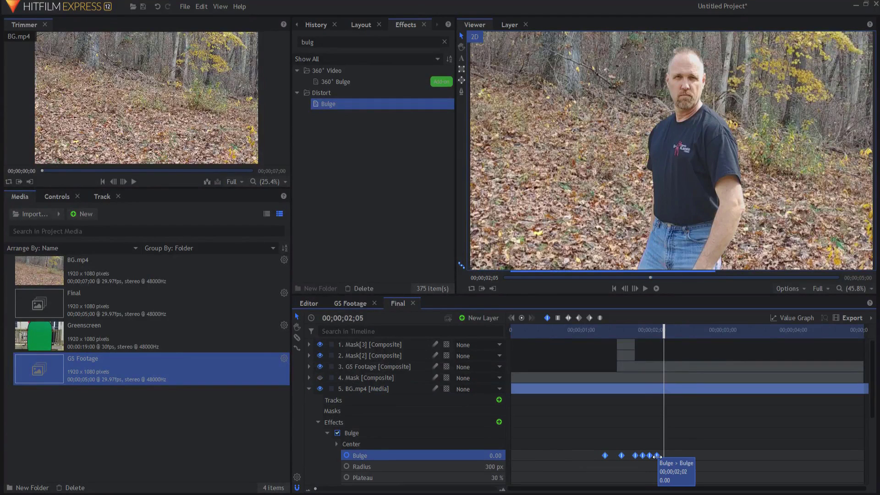
left_click(652, 455)
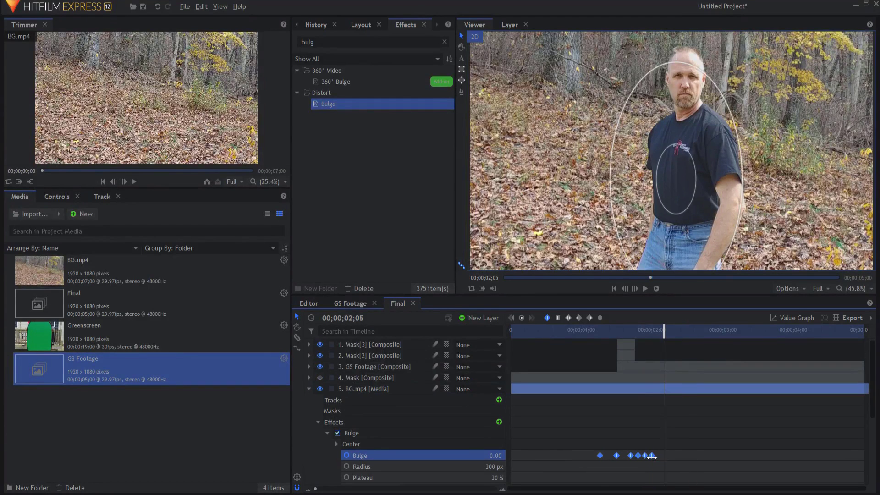
left_click_drag(652, 457, 663, 458)
left_click(565, 332)
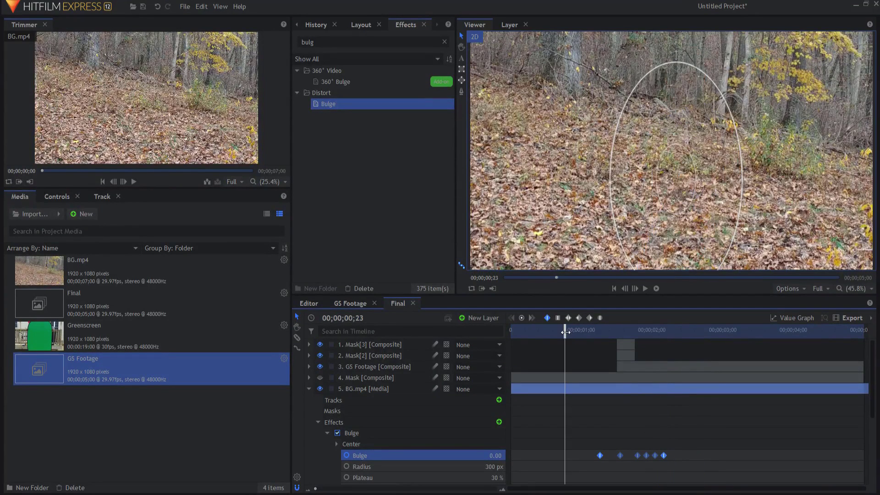